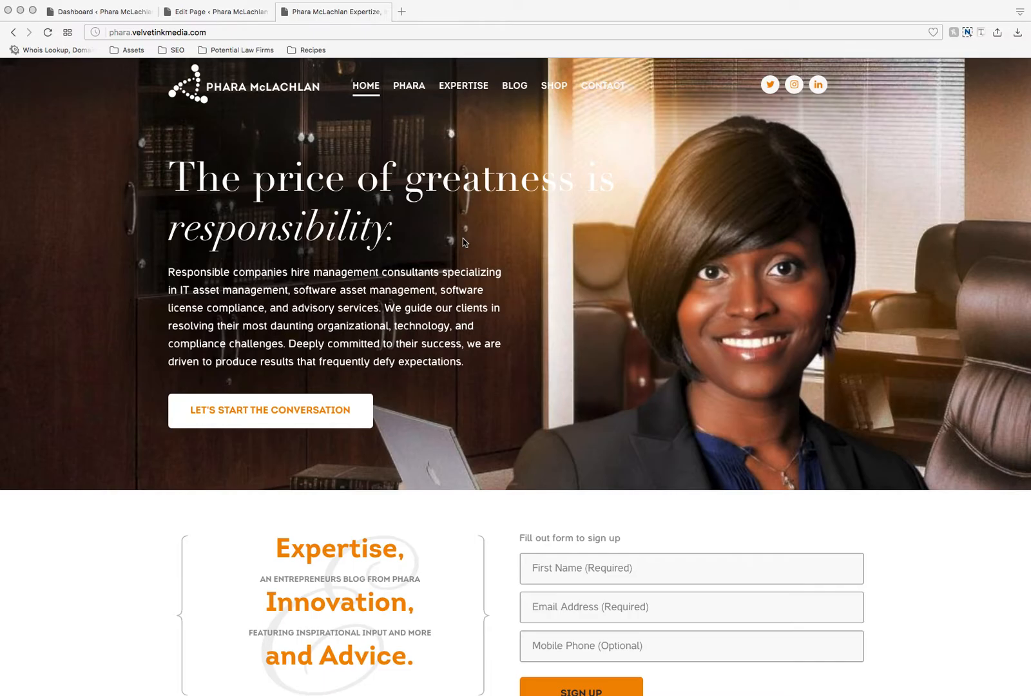
# Step: Switch from the live homepage to the WordPress dashboard and open the list of all pages
pyautogui.scroll(-20, 463, 242)
pyautogui.scroll(20, 463, 242)
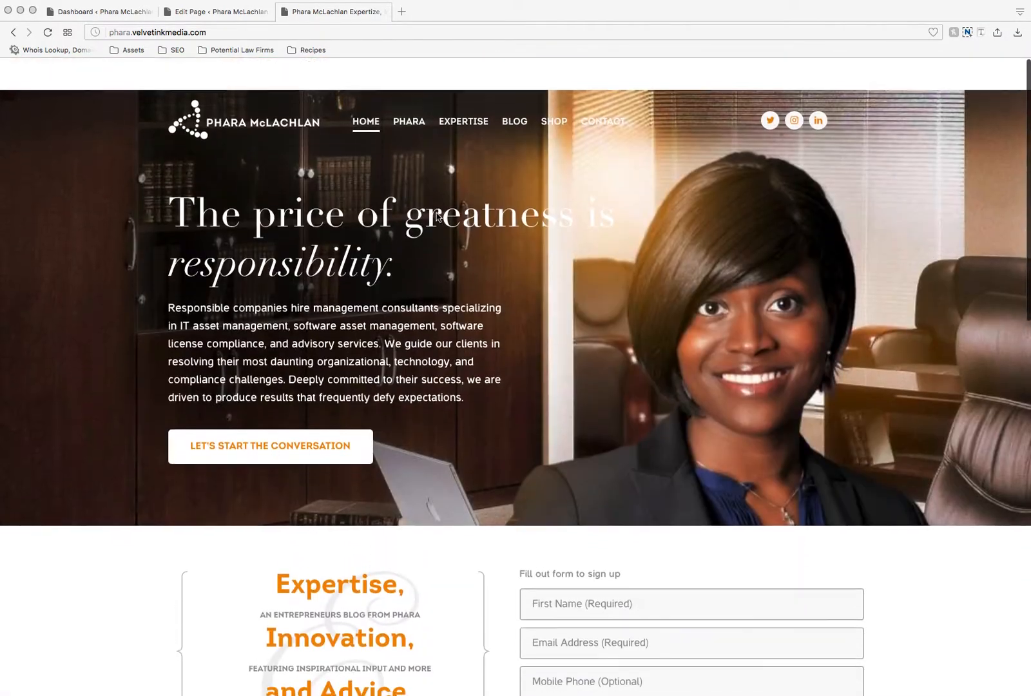
pyautogui.click(129, 12)
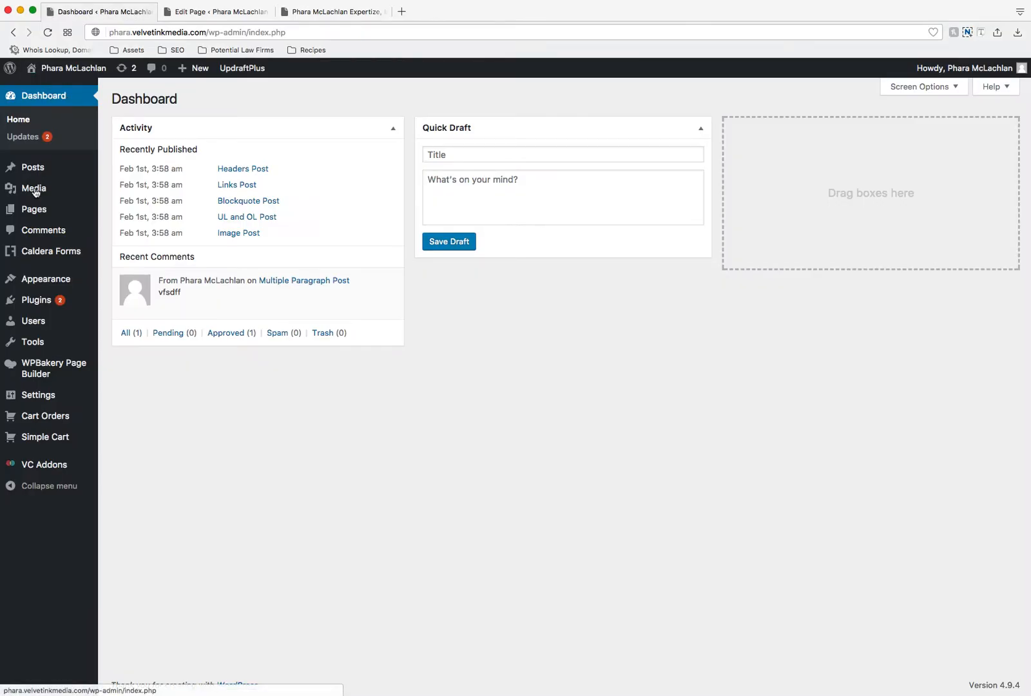
pyautogui.moveTo(51, 162)
pyautogui.moveTo(53, 215)
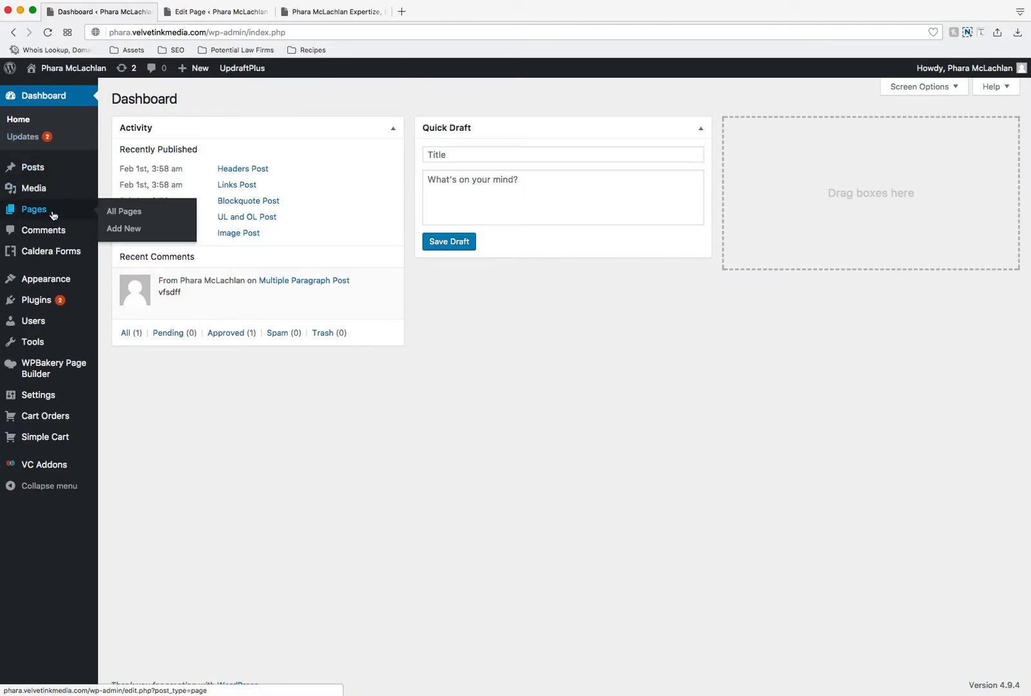
pyautogui.click(41, 213)
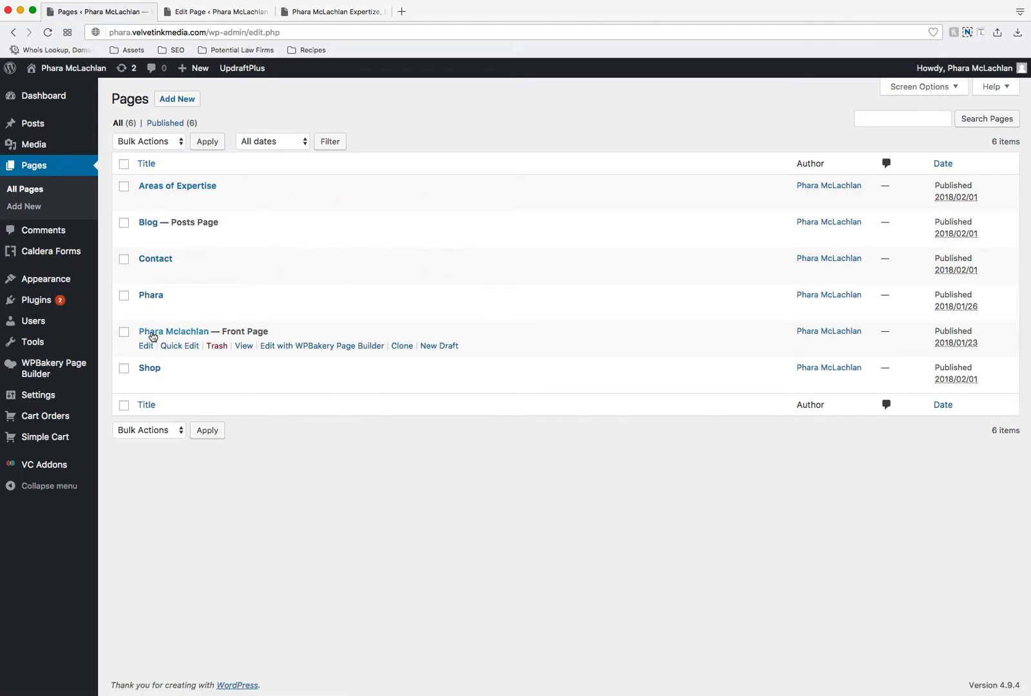
# Step: Check the live homepage and open the page marked Front Page for editing from the pages list
pyautogui.click(352, 17)
pyautogui.scroll(-3, 400, 129)
pyautogui.scroll(3, 404, 116)
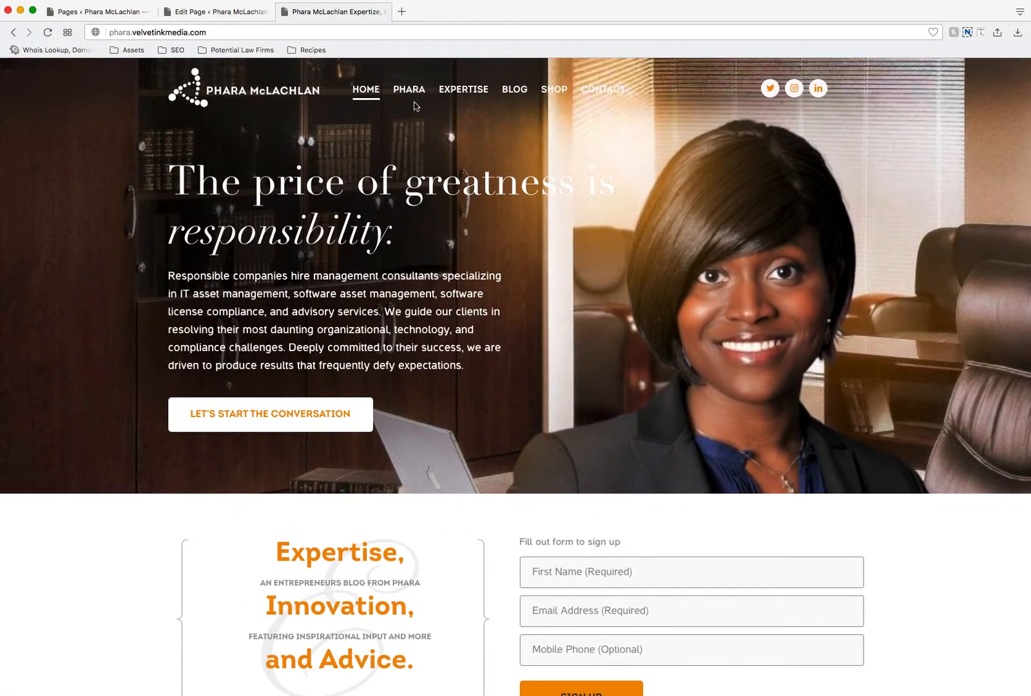
pyautogui.click(103, 12)
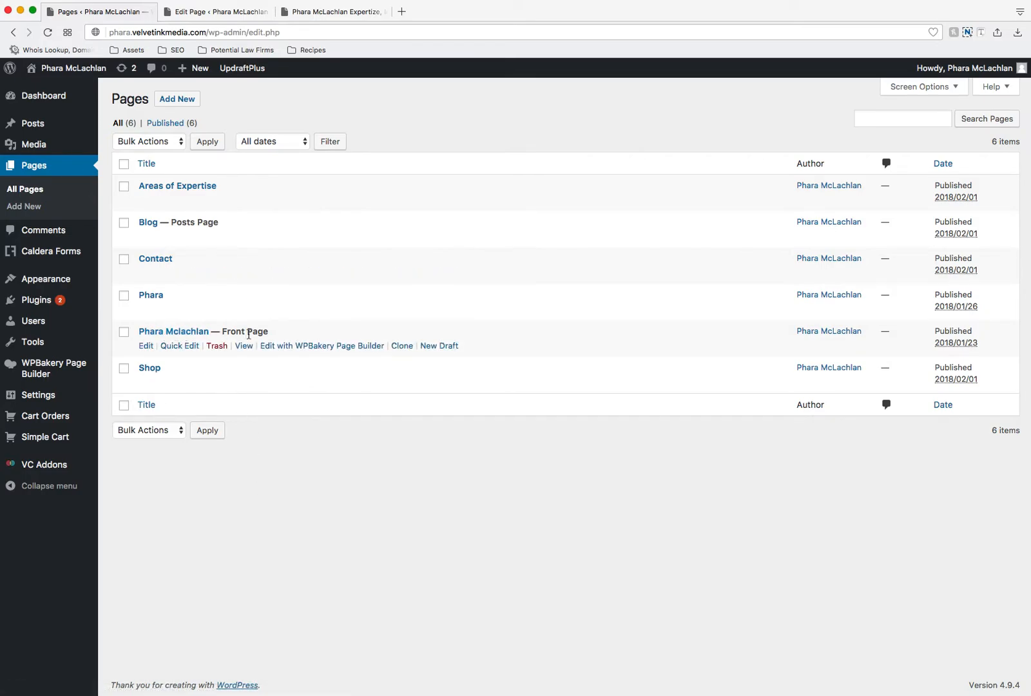
pyautogui.moveTo(265, 332); pyautogui.dragTo(226, 331)
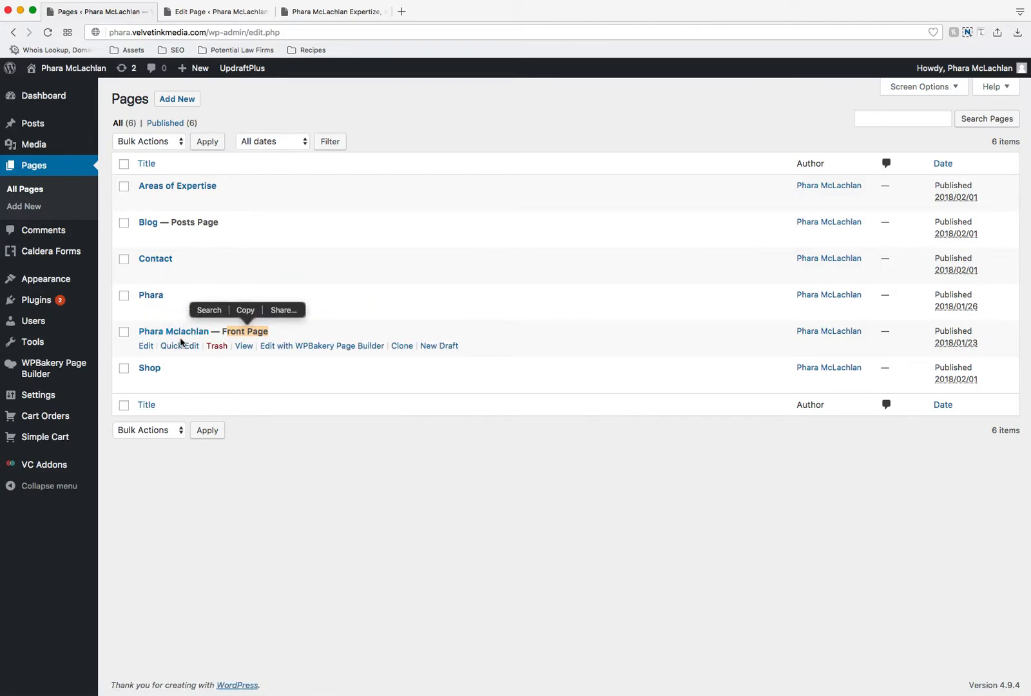
pyautogui.click(274, 417)
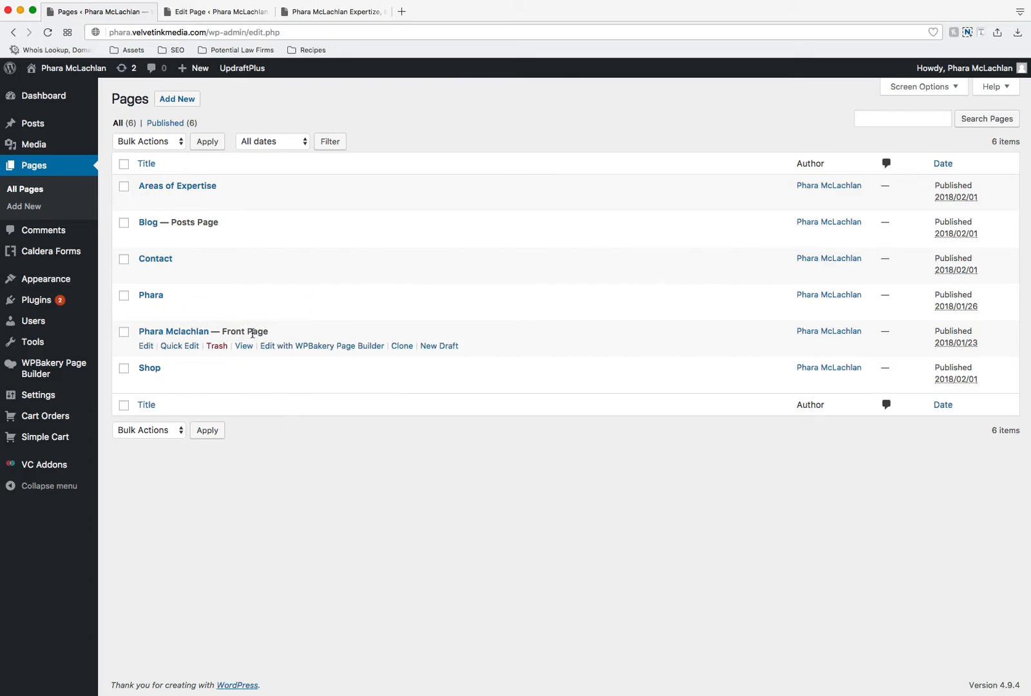
pyautogui.click(173, 332)
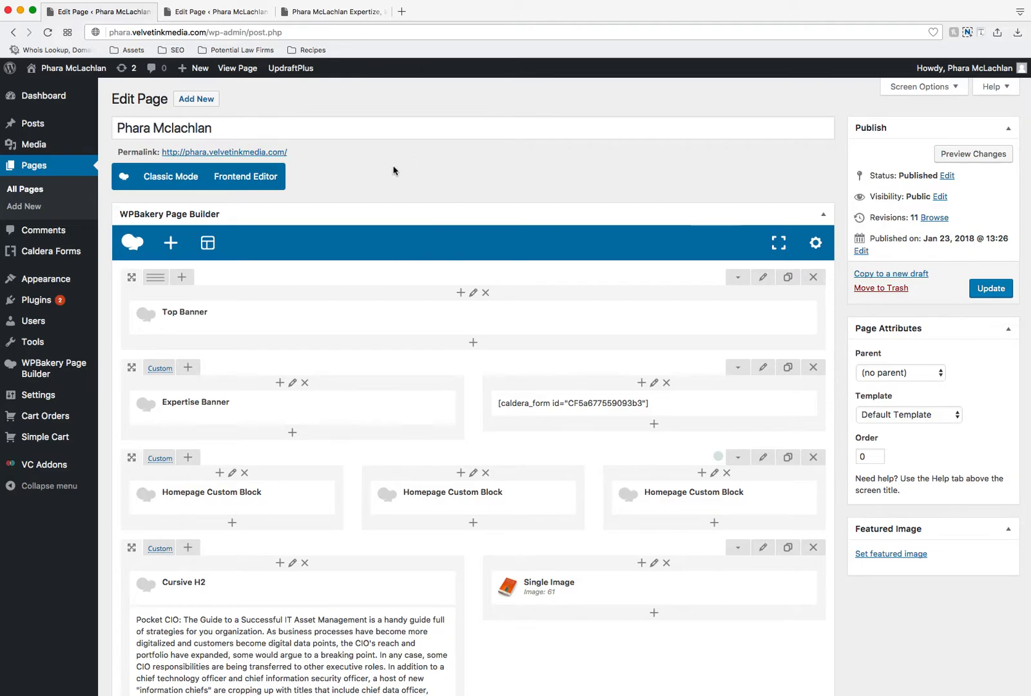
# Step: View the page's shortcode content in Classic Mode with the Visual view, and return to the Backend Editor
pyautogui.click(169, 176)
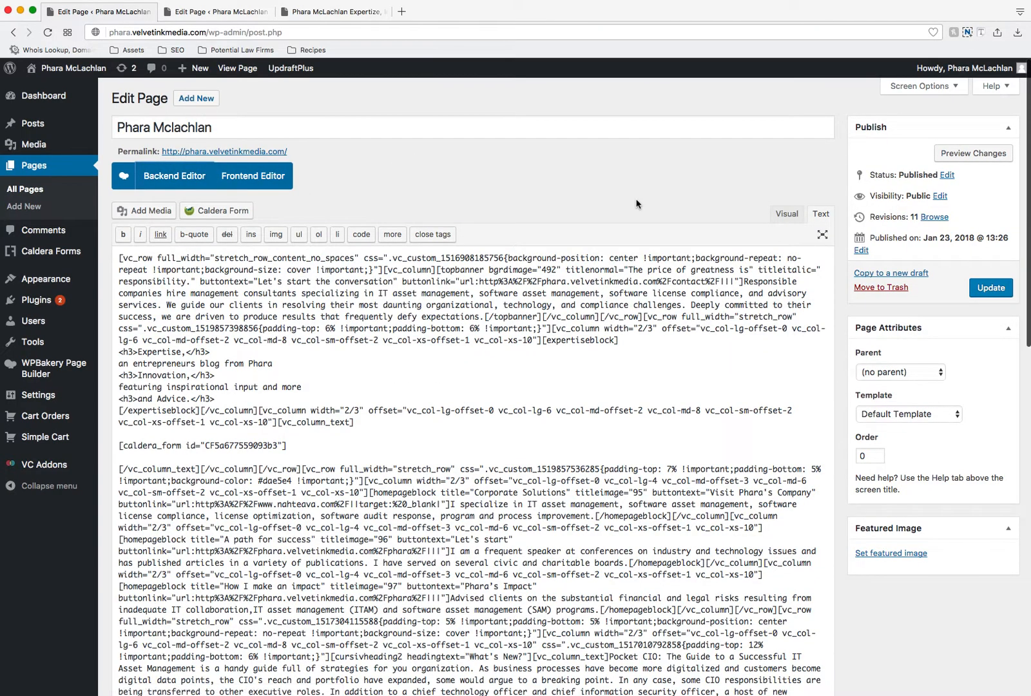
pyautogui.click(786, 213)
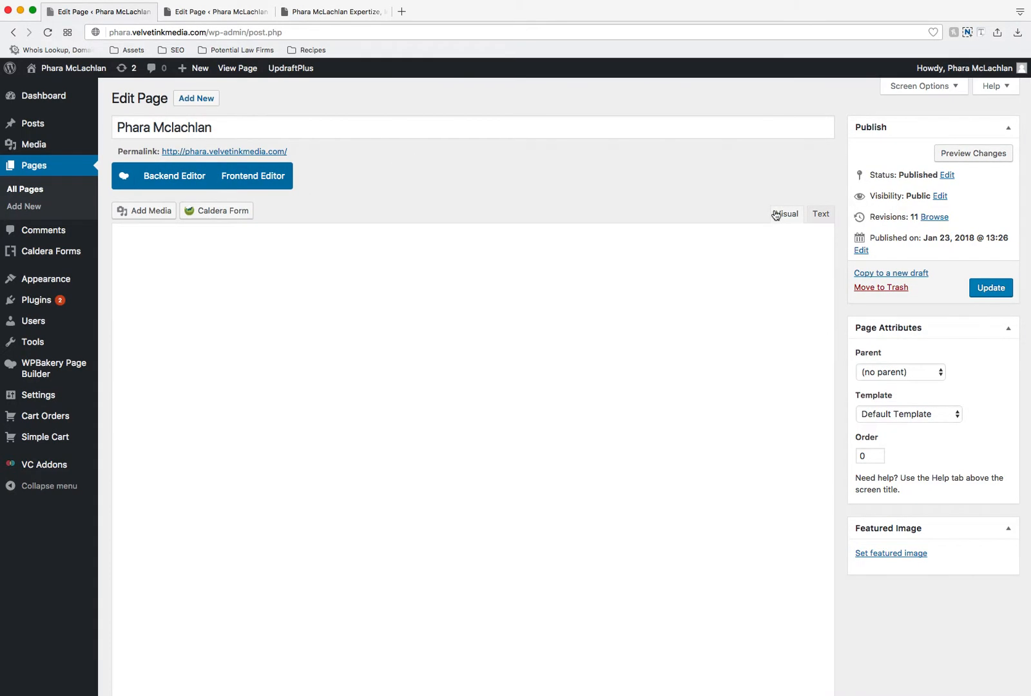
pyautogui.scroll(-4, 563, 354)
pyautogui.scroll(-6, 562, 355)
pyautogui.scroll(10, 563, 354)
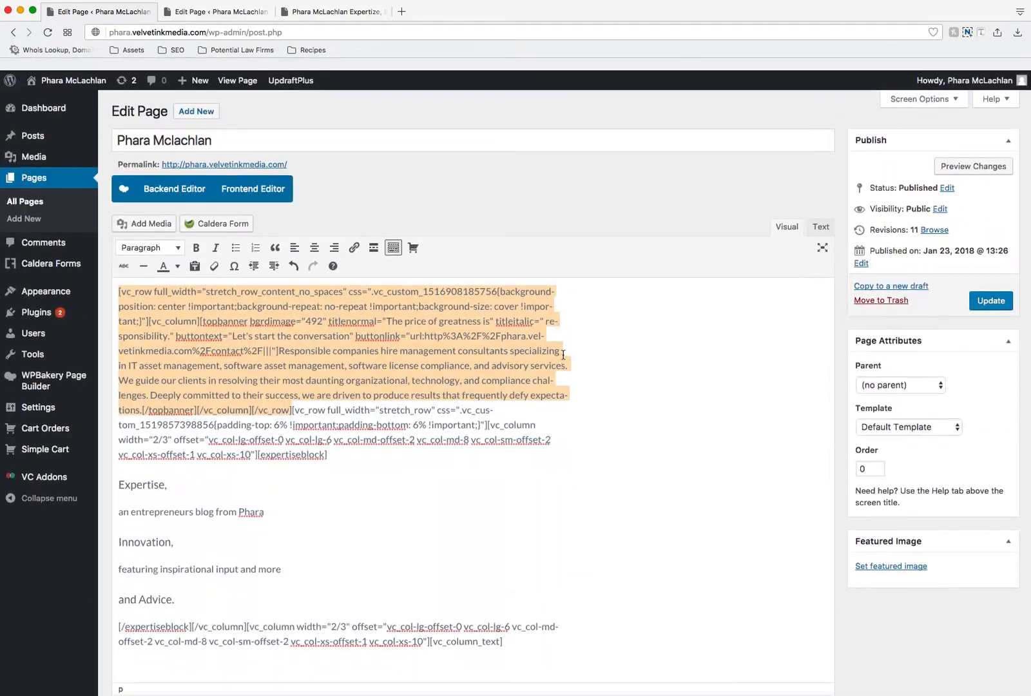
pyautogui.click(450, 179)
pyautogui.scroll(-1, 450, 179)
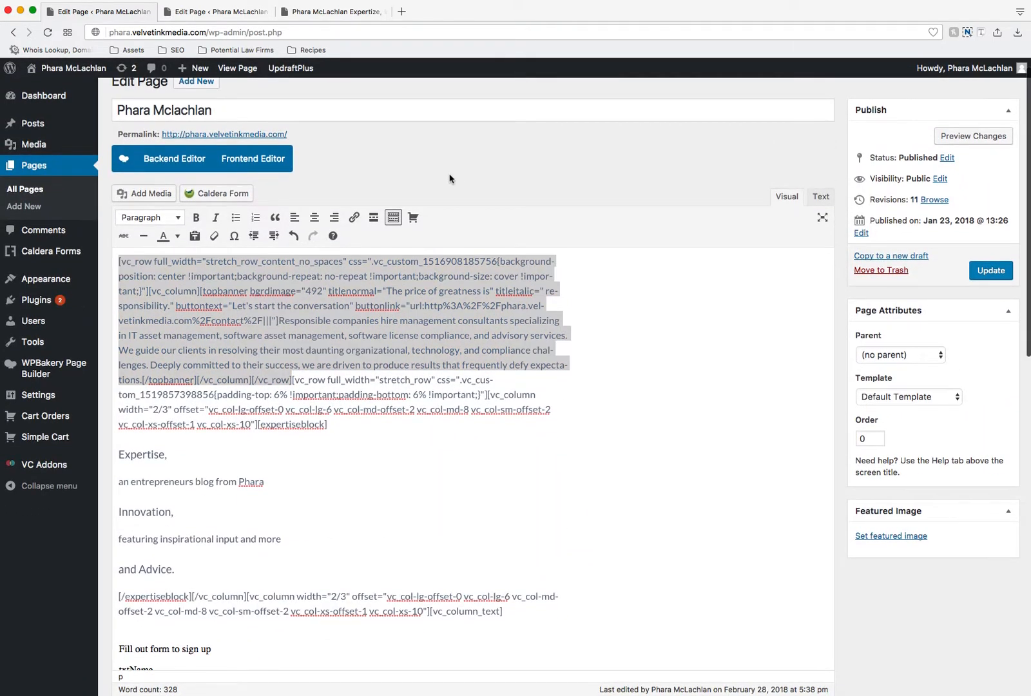
pyautogui.scroll(1, 450, 179)
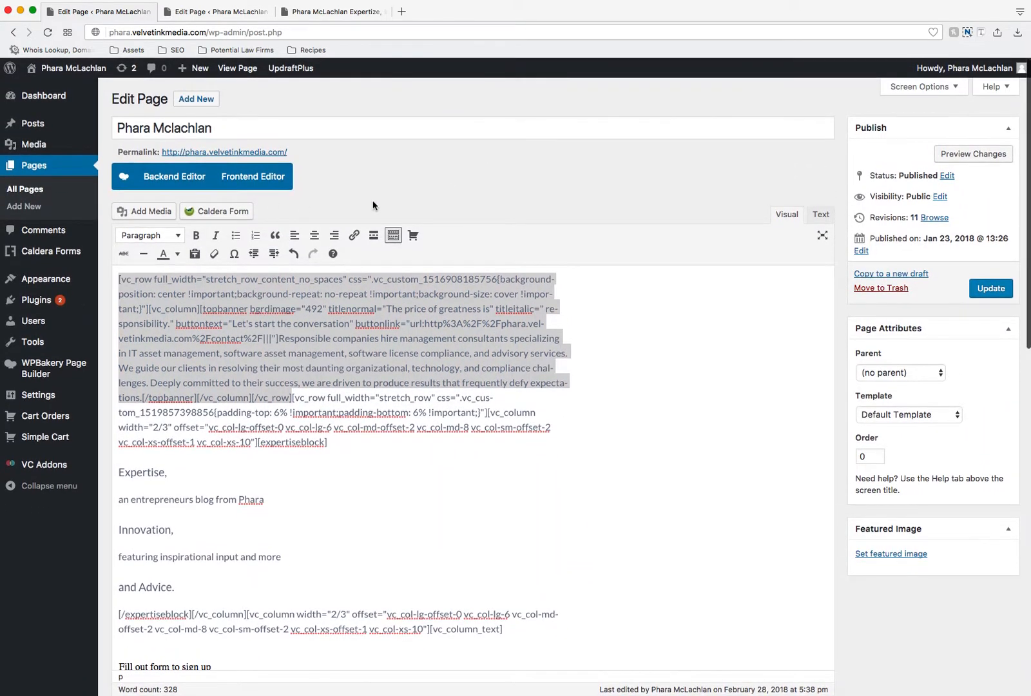
pyautogui.click(153, 176)
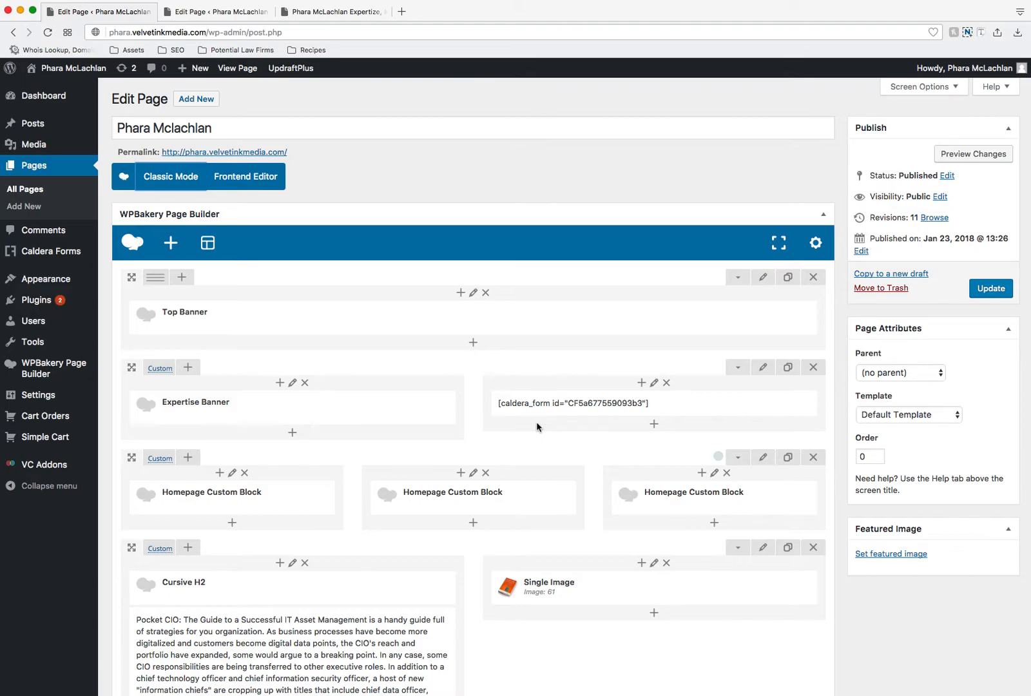
# Step: Close the extra browser tab that holds the Contact page editor
pyautogui.scroll(-4, 527, 300)
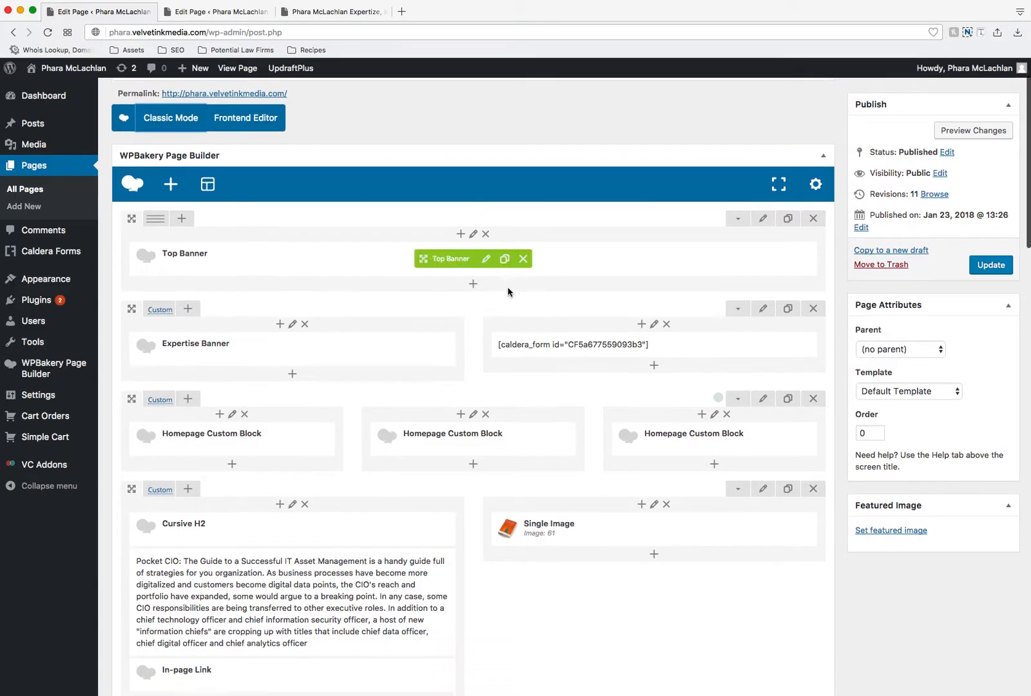
pyautogui.click(267, 12)
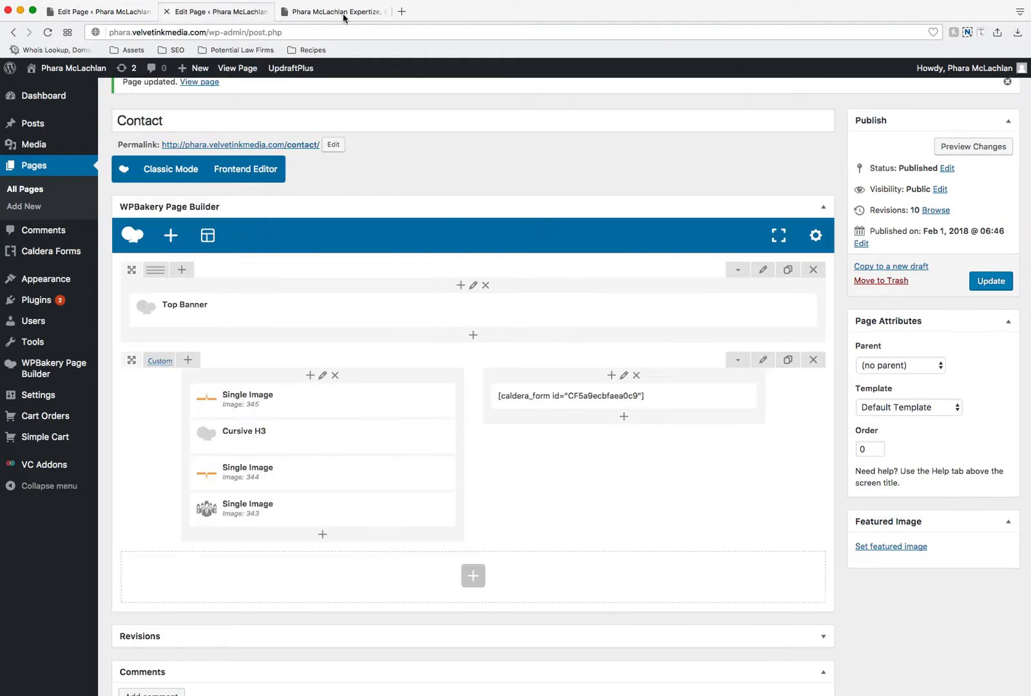
pyautogui.click(167, 11)
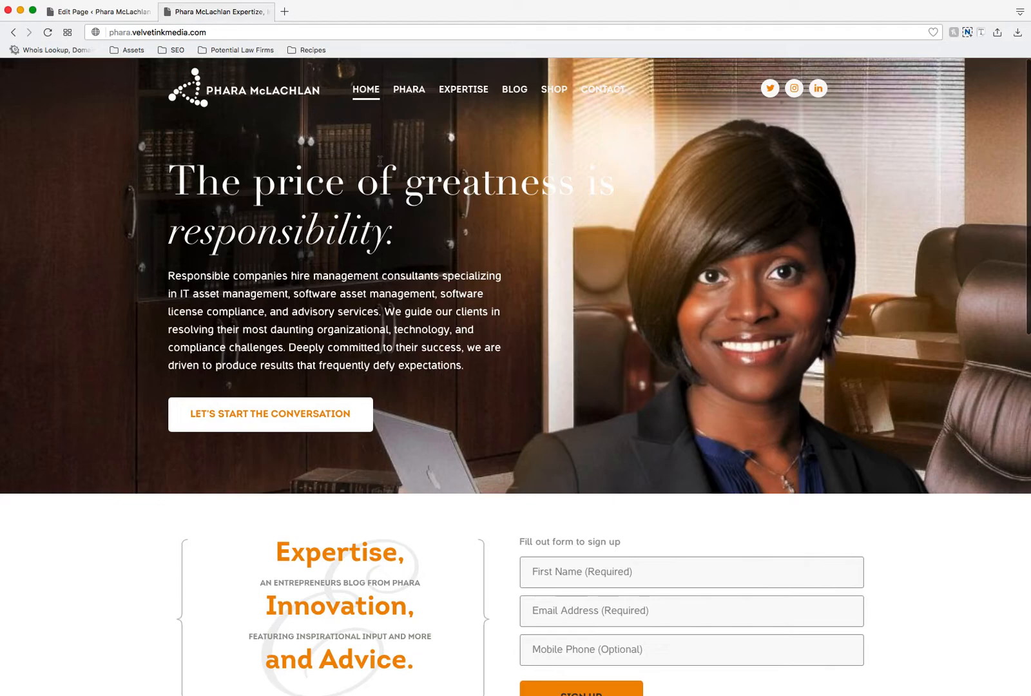
# Step: Compare the sections of the live homepage, from the banner to the footer, with the rows in the page builder
pyautogui.scroll(-5, 597, 329)
pyautogui.scroll(-5, 594, 394)
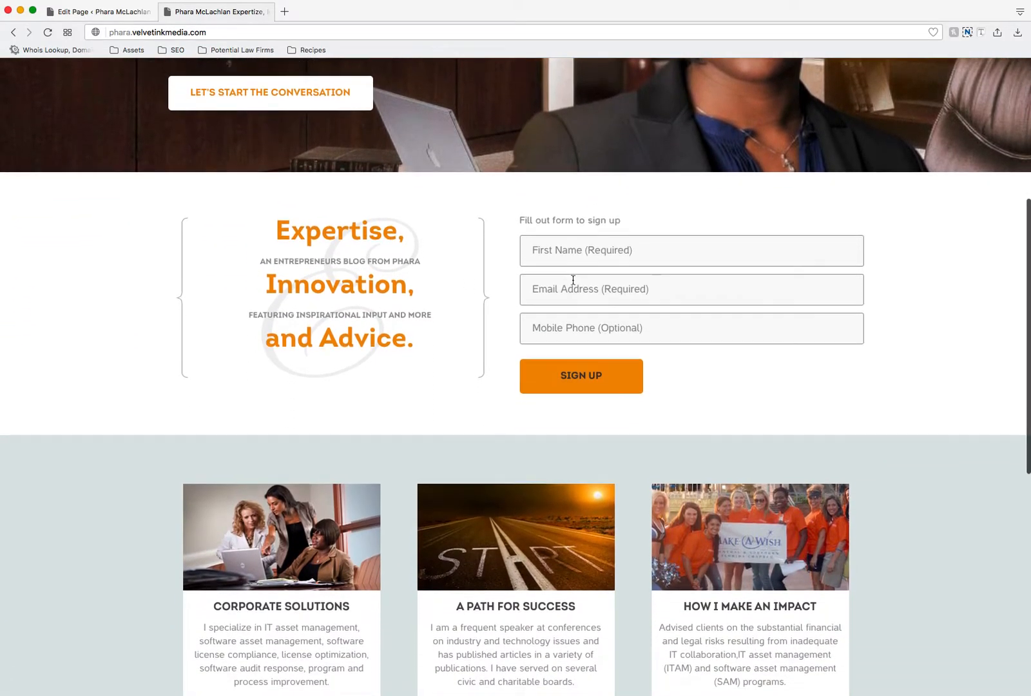
pyautogui.scroll(-5, 615, 357)
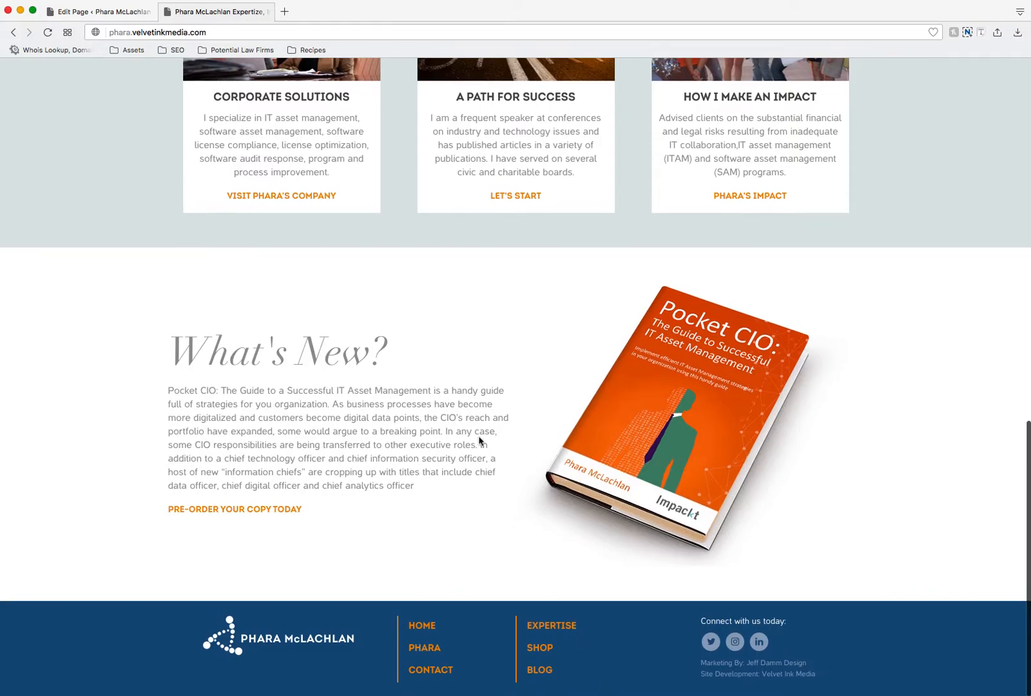
pyautogui.scroll(15, 479, 437)
pyautogui.click(102, 13)
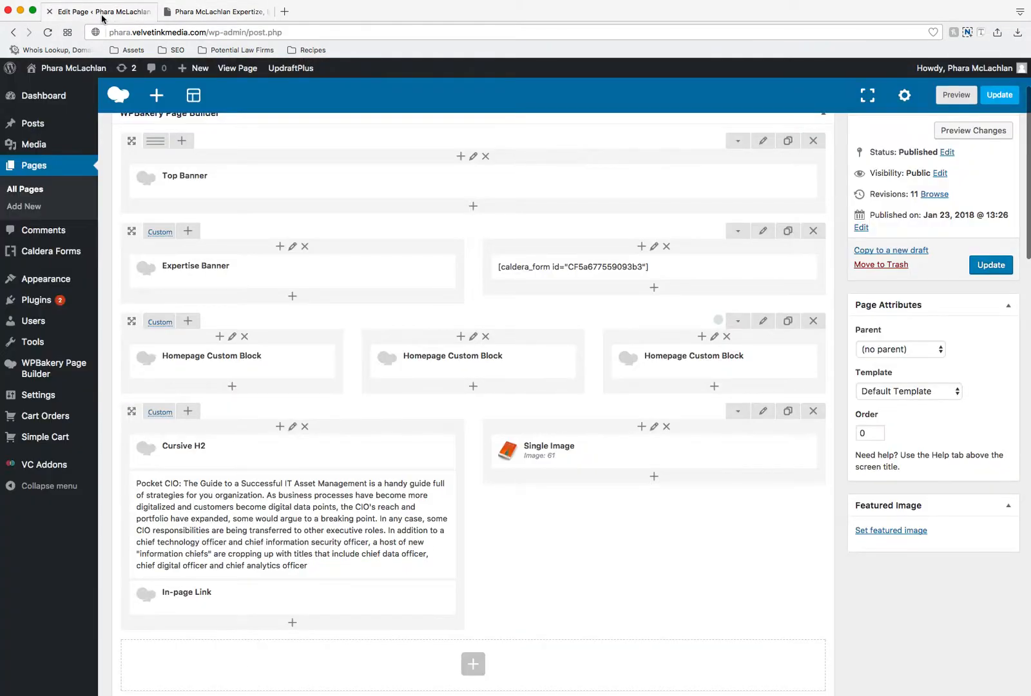
pyautogui.scroll(2, 548, 222)
pyautogui.scroll(-1, 567, 217)
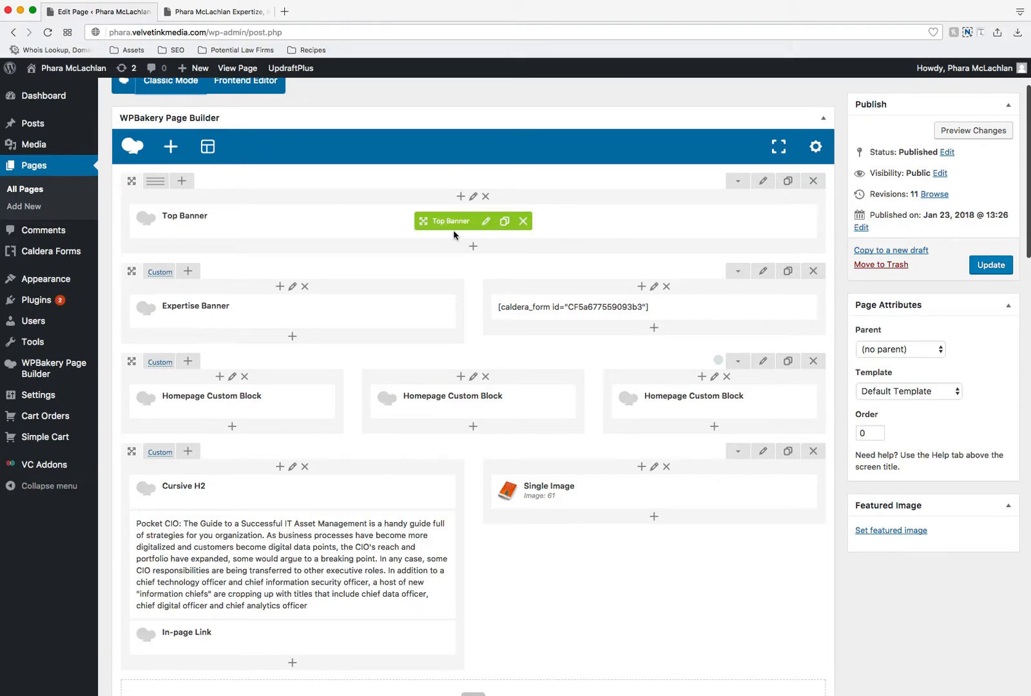
pyautogui.scroll(-2, 257, 303)
pyautogui.scroll(-1, 380, 263)
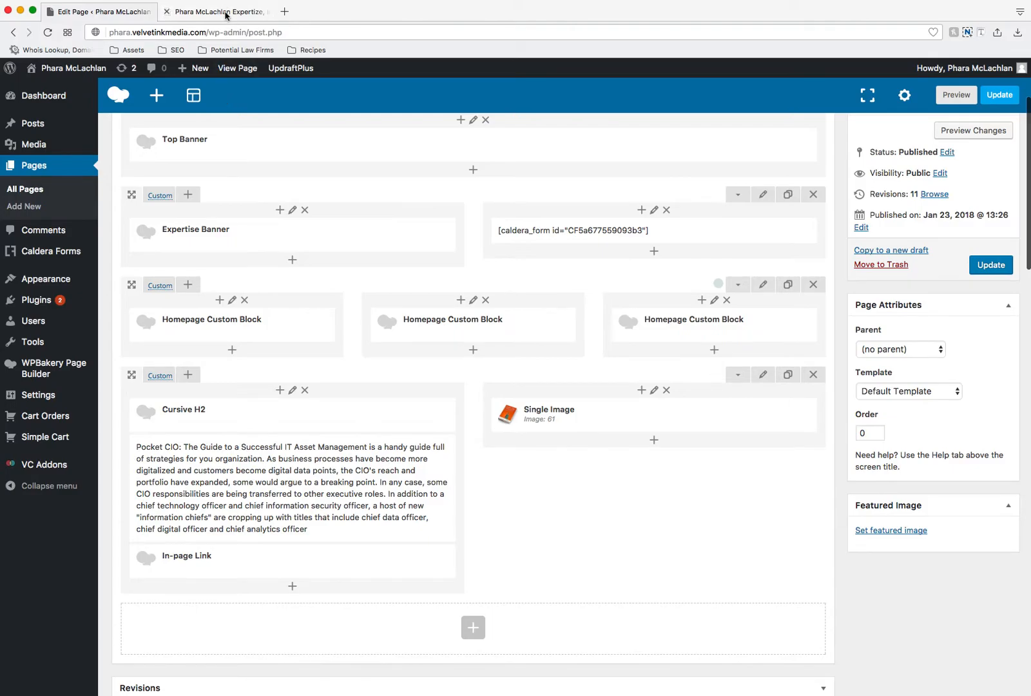
pyautogui.scroll(-1, 482, 431)
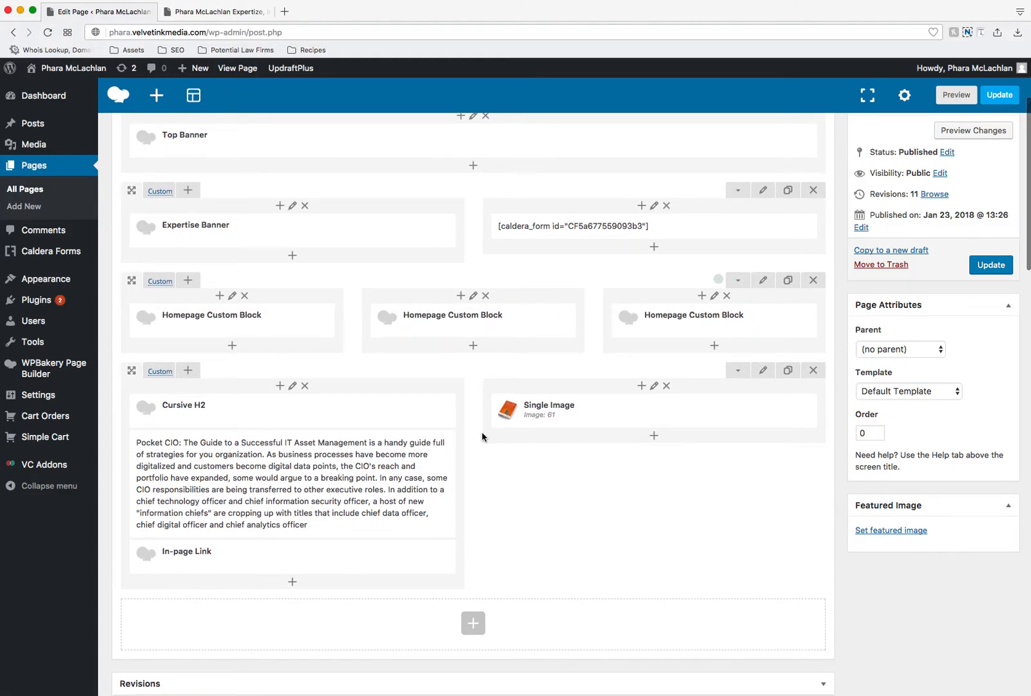
pyautogui.scroll(5, 482, 431)
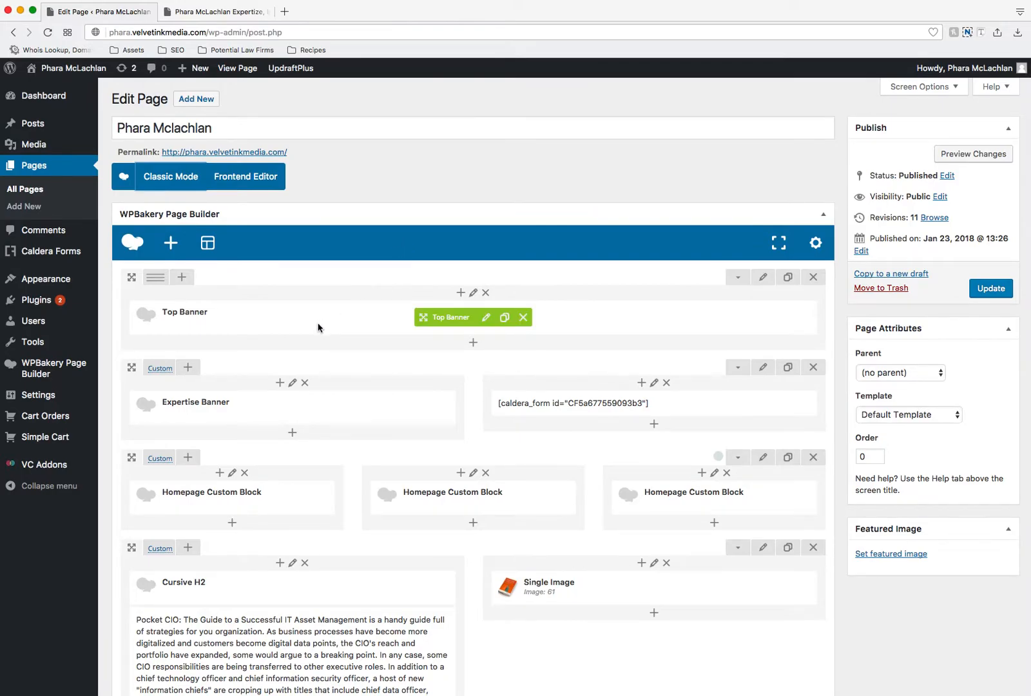
# Step: Examine the description text of the Corporate Solutions block on the live homepage
pyautogui.click(223, 11)
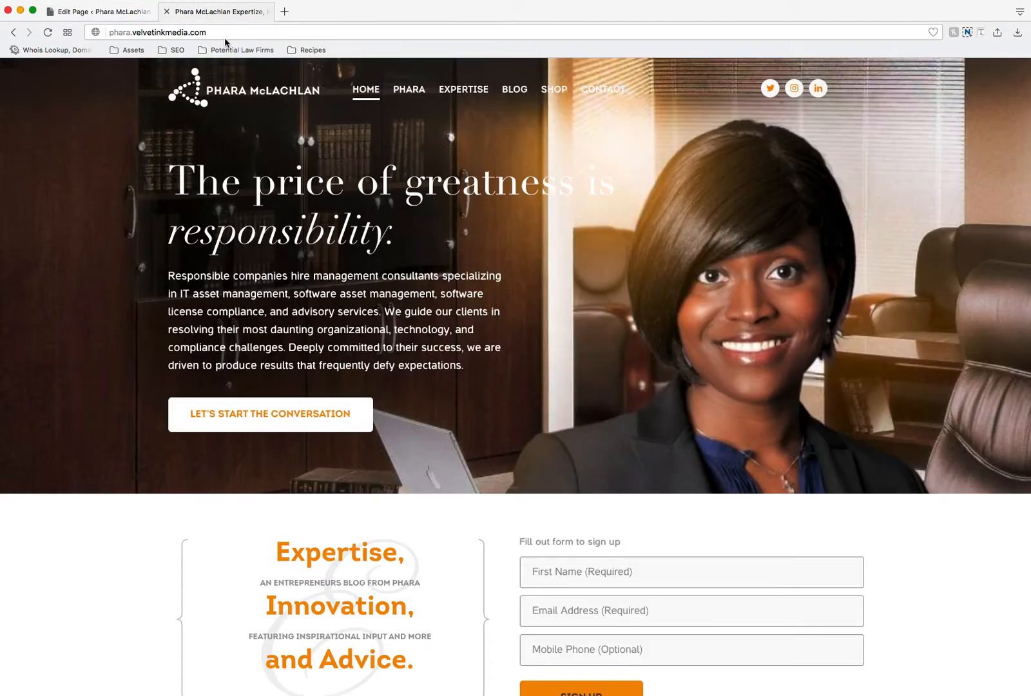
pyautogui.scroll(-3, 431, 190)
pyautogui.scroll(-5, 432, 190)
pyautogui.moveTo(338, 492); pyautogui.dragTo(202, 444)
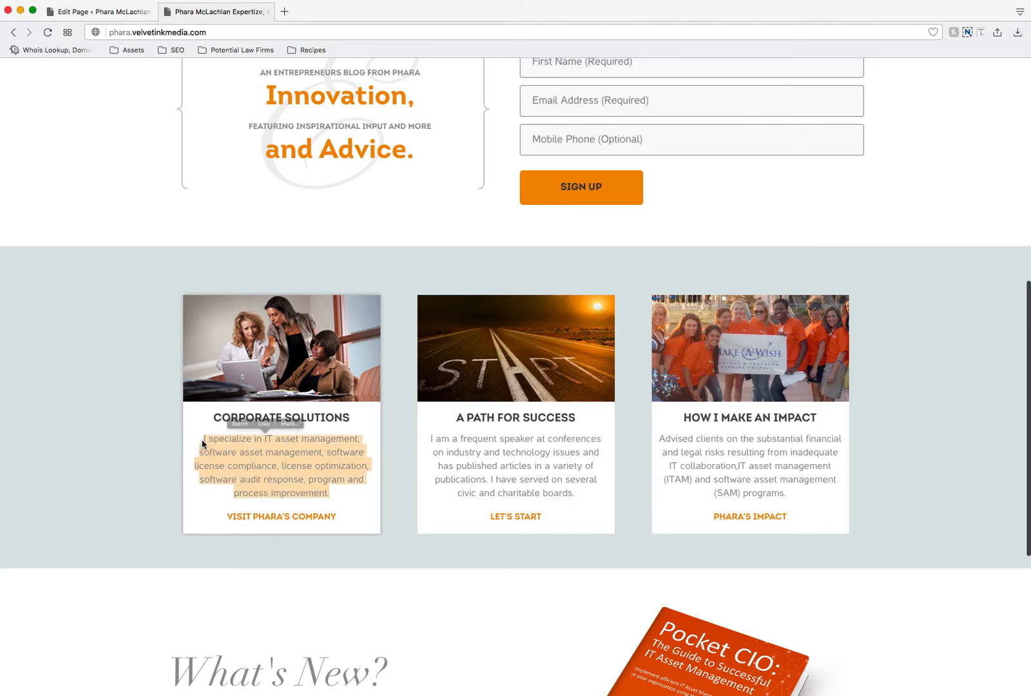
pyautogui.click(335, 590)
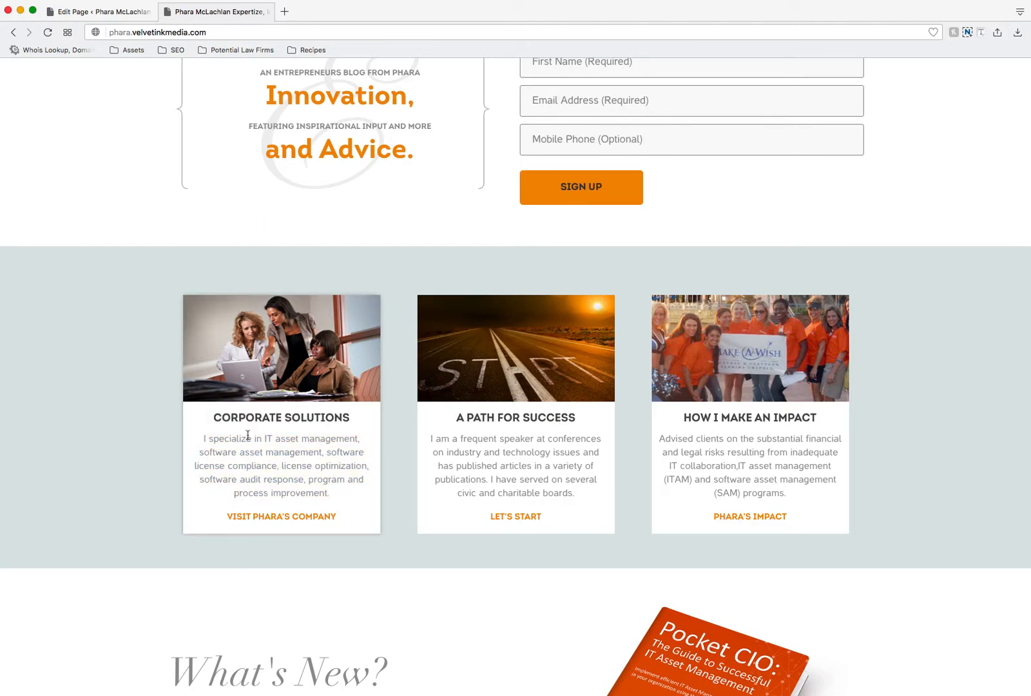
# Step: Open the settings of the first Homepage Custom Block in the three-column row of the page builder
pyautogui.click(84, 12)
pyautogui.scroll(-2, 406, 226)
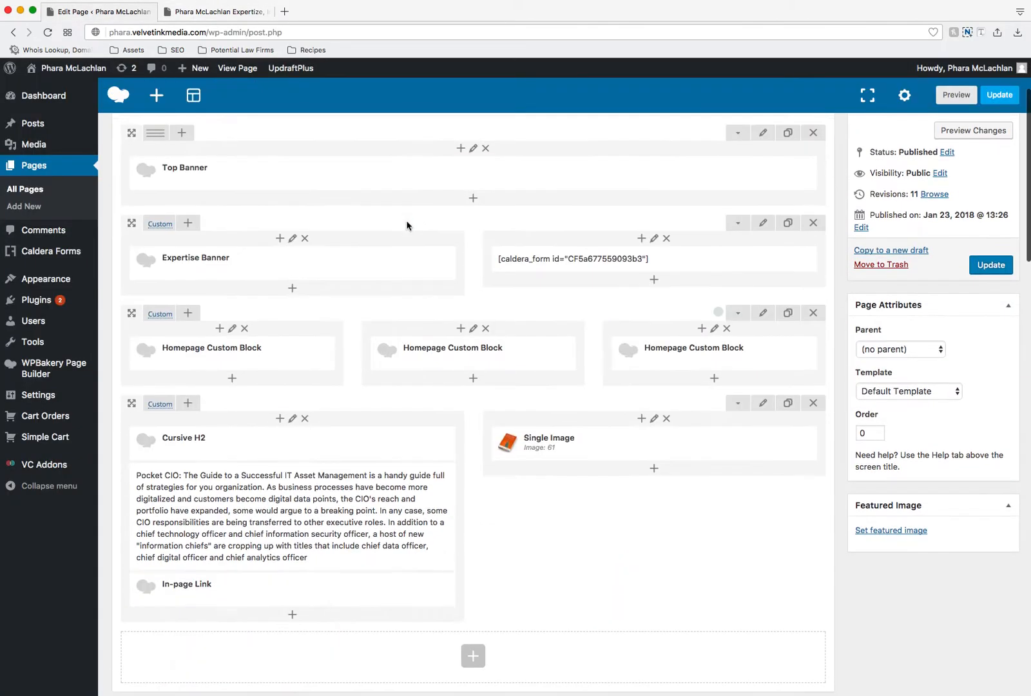
pyautogui.scroll(-1, 407, 226)
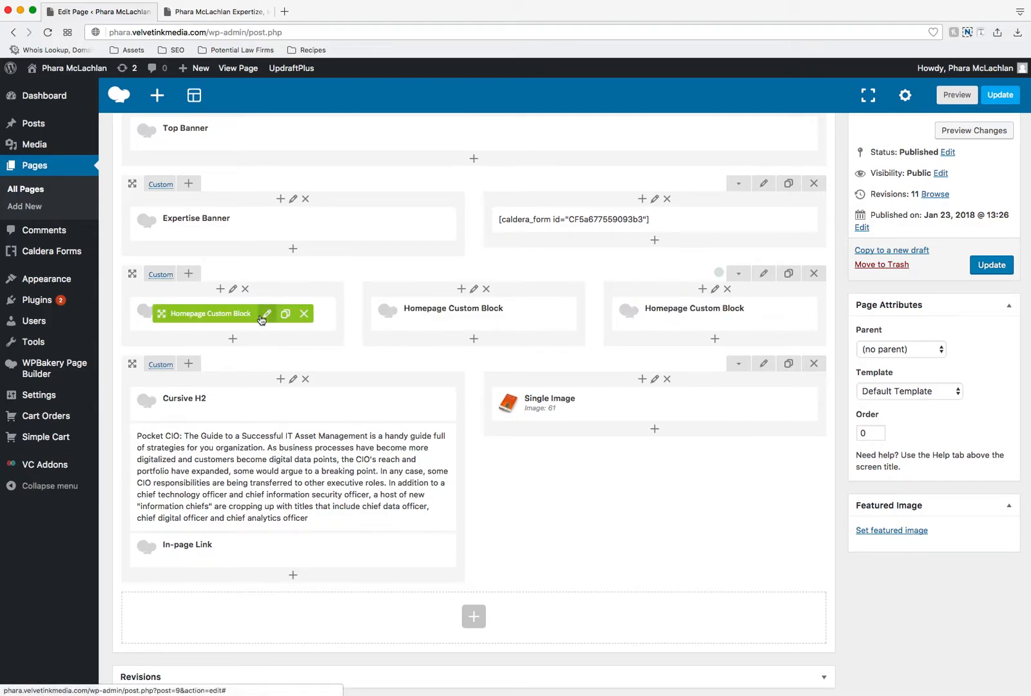
pyautogui.click(218, 12)
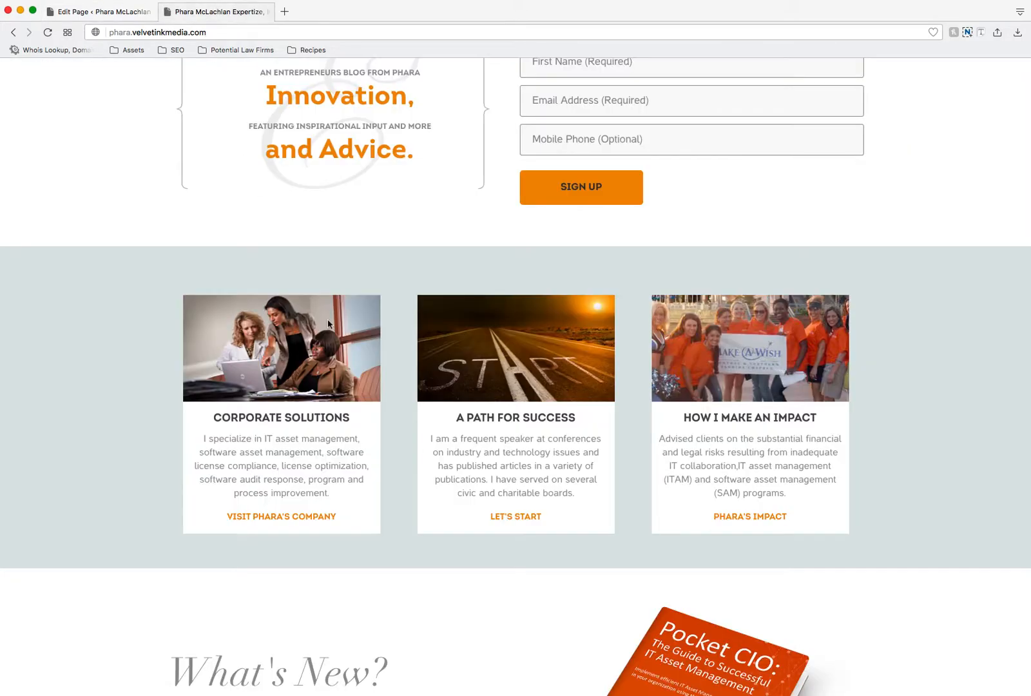
pyautogui.scroll(-2, 319, 361)
pyautogui.click(96, 12)
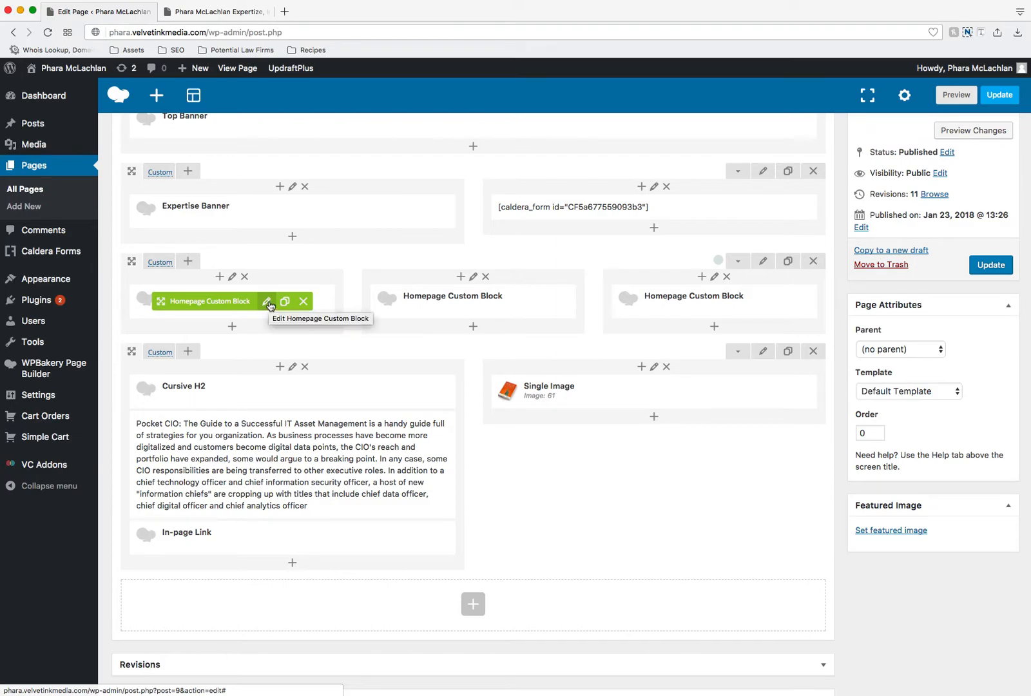
pyautogui.click(267, 303)
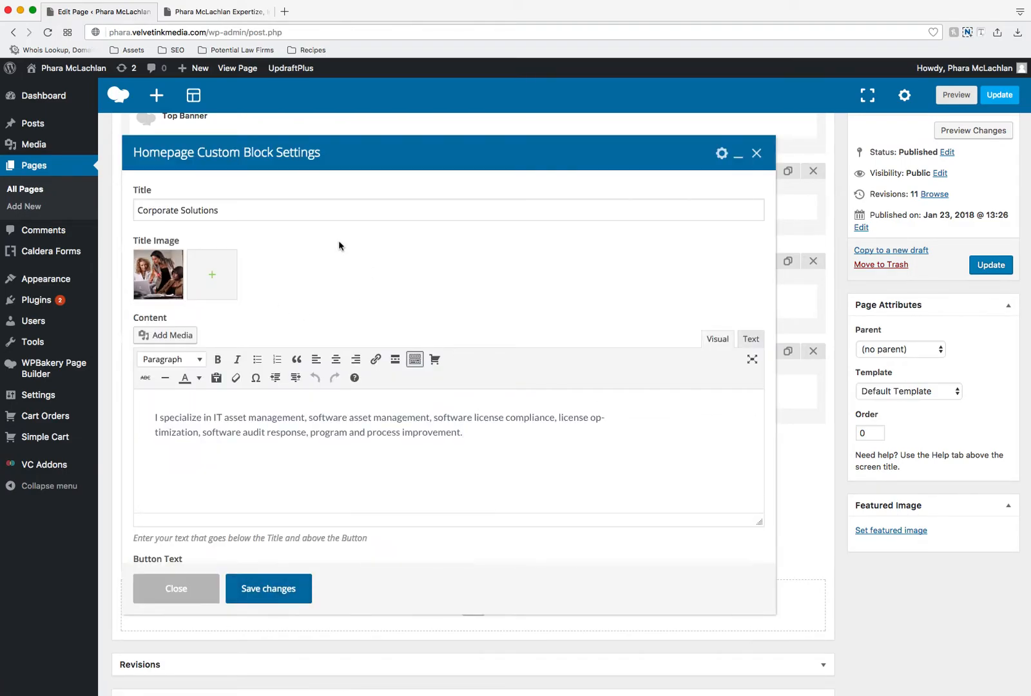
# Step: Compare the block's Title value with the Corporate Solutions heading on the live homepage
pyautogui.tripleClick(217, 210)
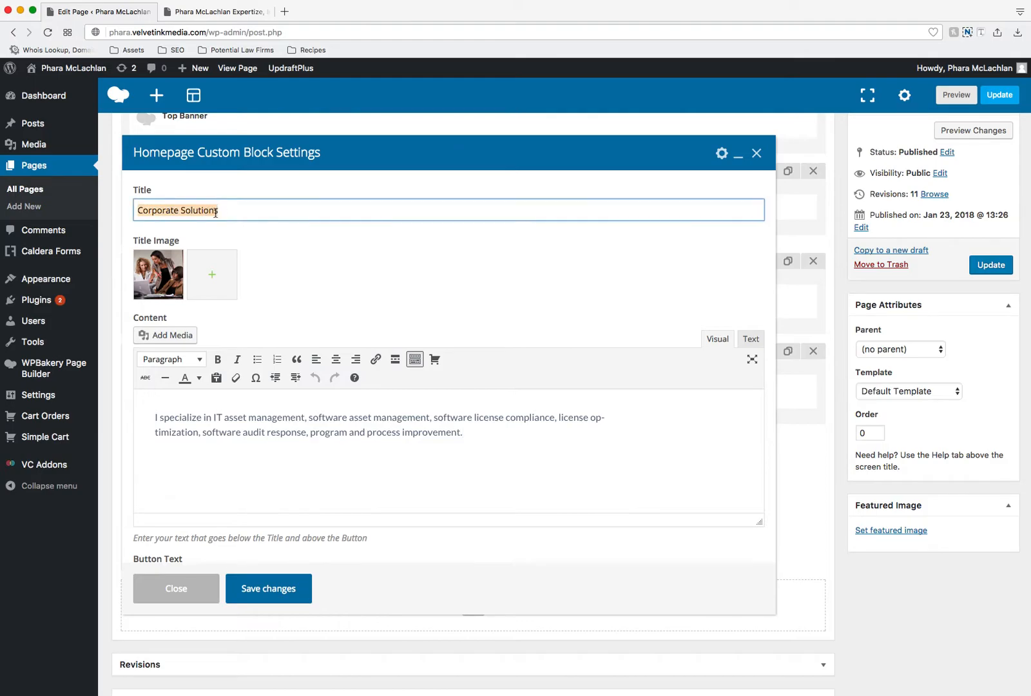
pyautogui.click(206, 13)
pyautogui.moveTo(214, 372); pyautogui.dragTo(341, 374)
pyautogui.click(129, 13)
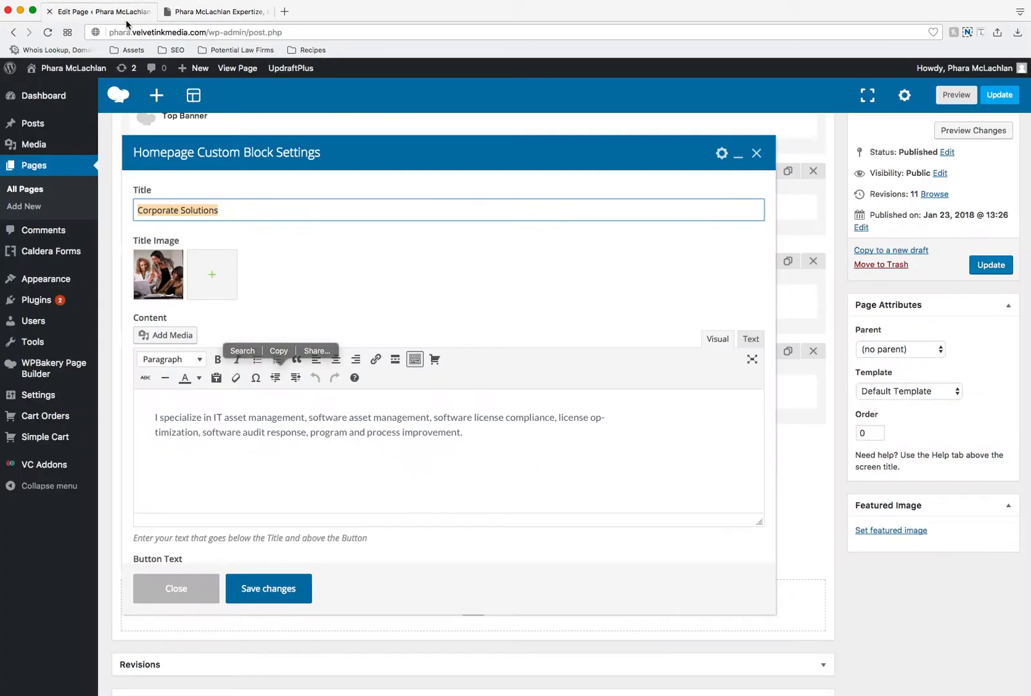
# Step: Compare the block's Title Image with the photo of the Corporate Solutions block on the live homepage
pyautogui.click(279, 279)
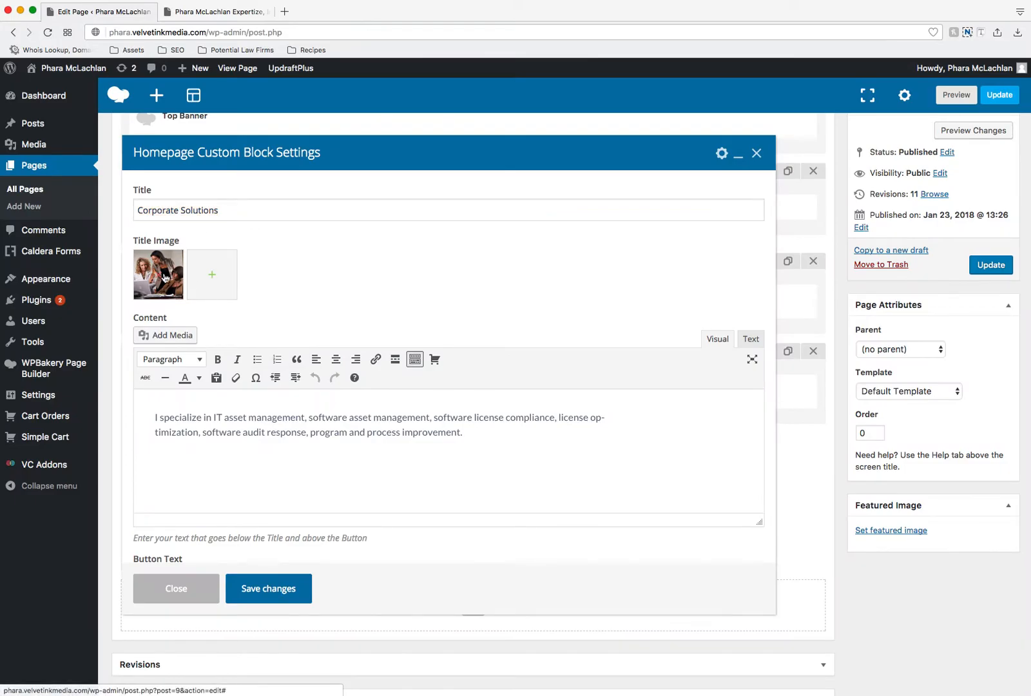
pyautogui.click(245, 12)
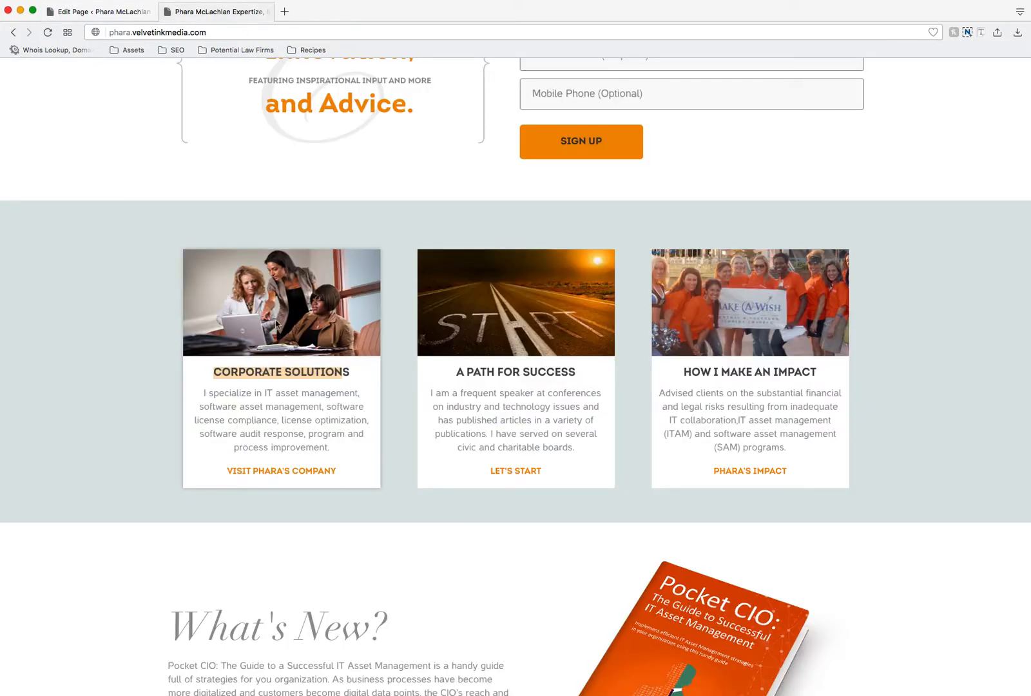
pyautogui.click(123, 12)
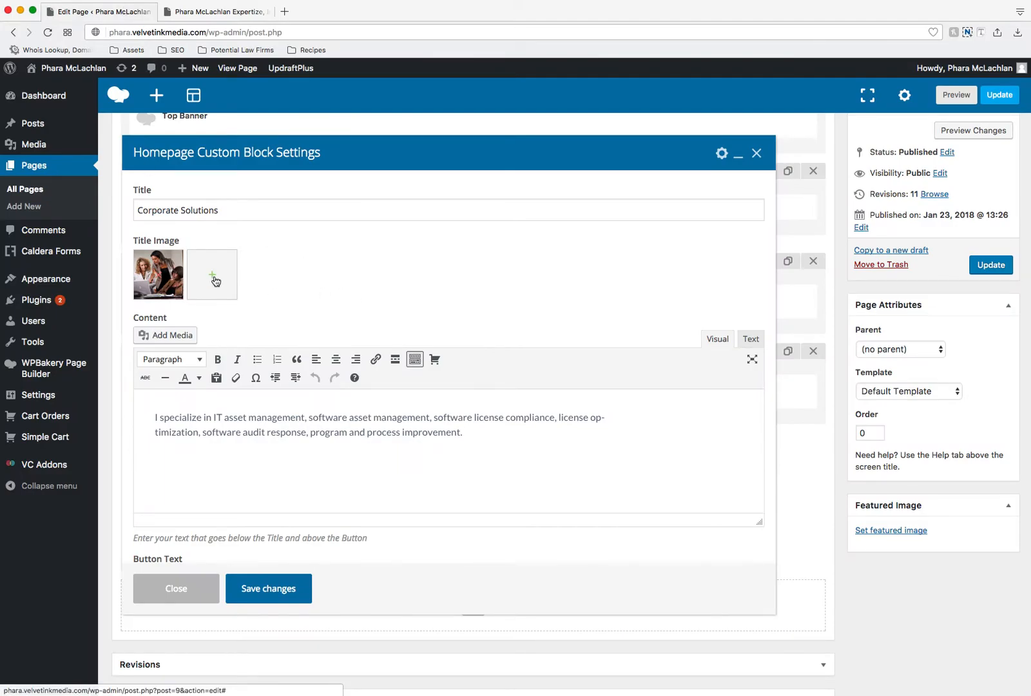
# Step: Open the image picker for the block's Title Image, view its file upload option, and close the picker
pyautogui.click(214, 279)
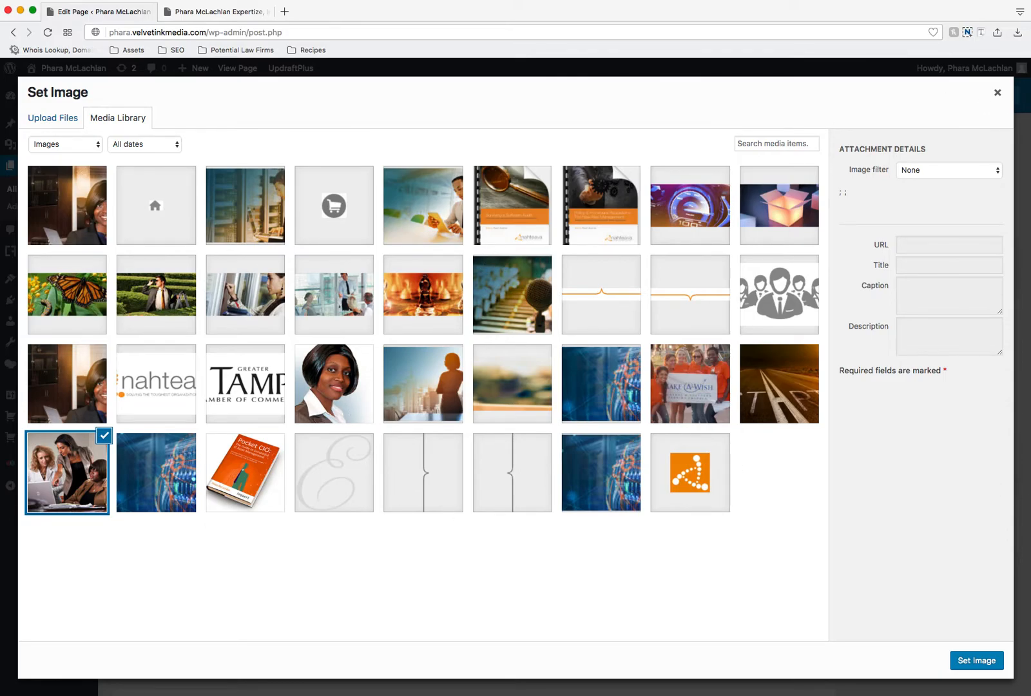
pyautogui.click(58, 121)
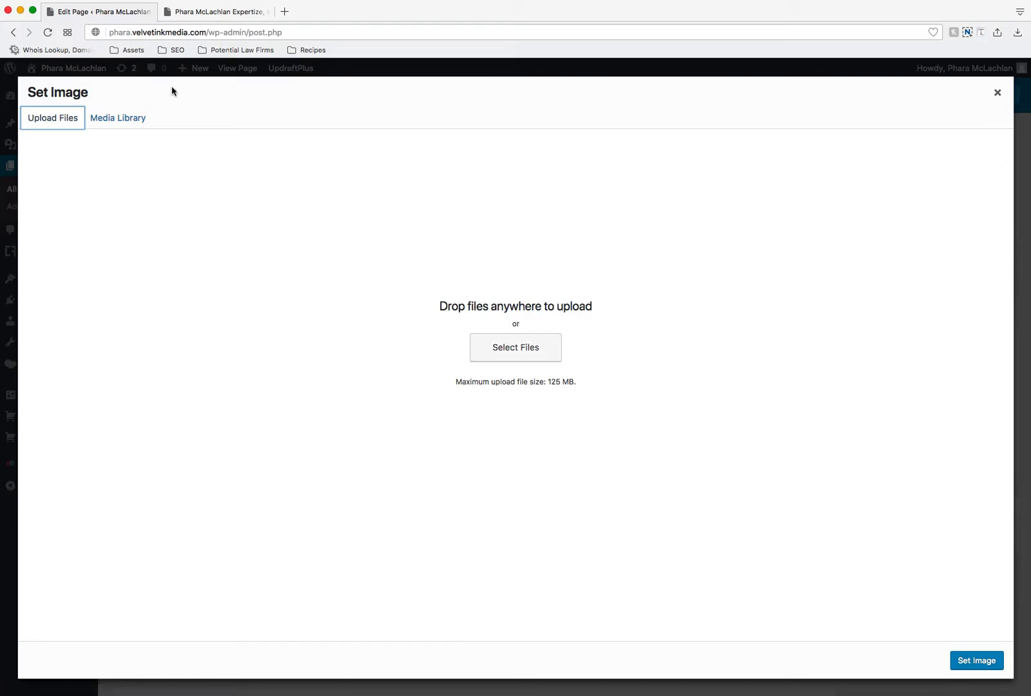
pyautogui.click(997, 91)
# Step: Compare the block's Content text with the Corporate Solutions description on the live homepage
pyautogui.scroll(-1, 474, 316)
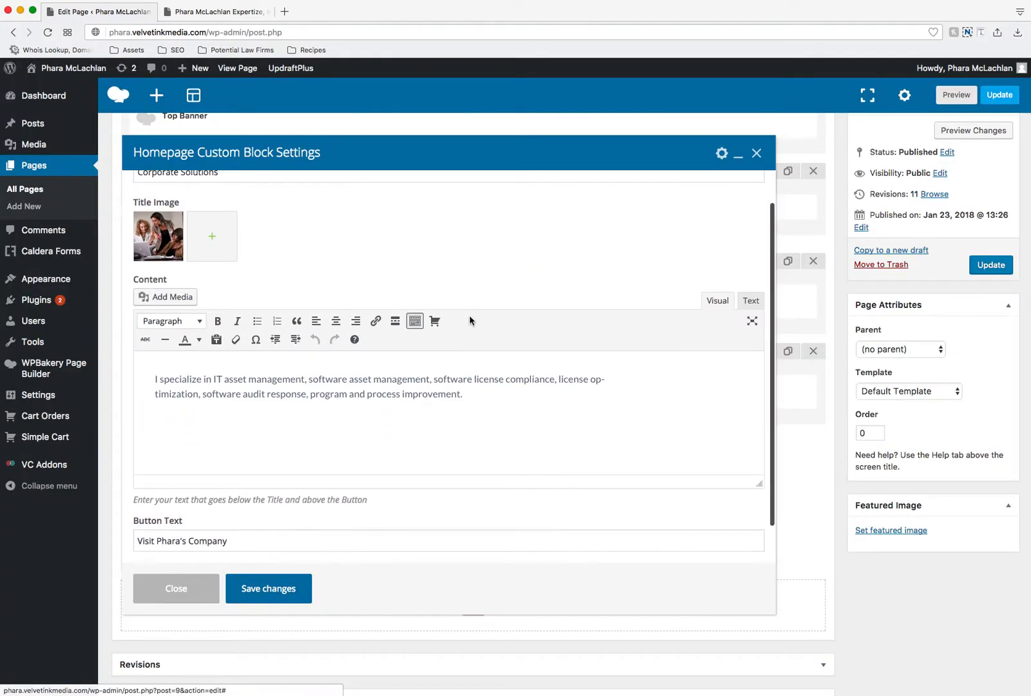
pyautogui.moveTo(461, 401); pyautogui.dragTo(139, 380)
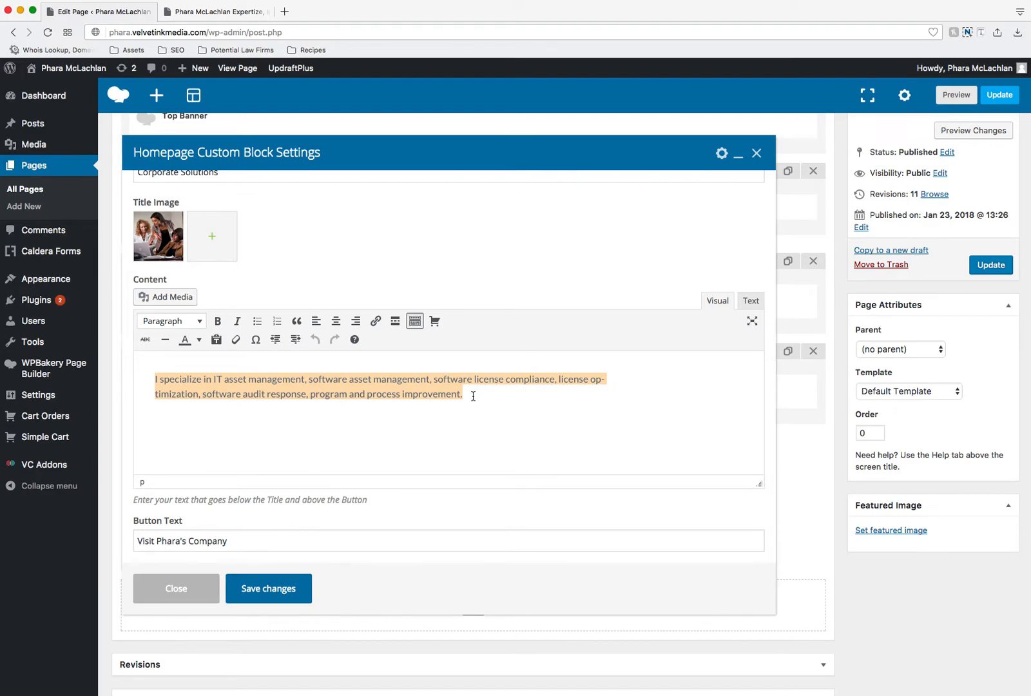
pyautogui.moveTo(473, 396); pyautogui.dragTo(143, 368)
pyautogui.click(357, 399)
pyautogui.moveTo(463, 395); pyautogui.dragTo(142, 377)
pyautogui.click(216, 18)
pyautogui.moveTo(335, 448); pyautogui.dragTo(193, 399)
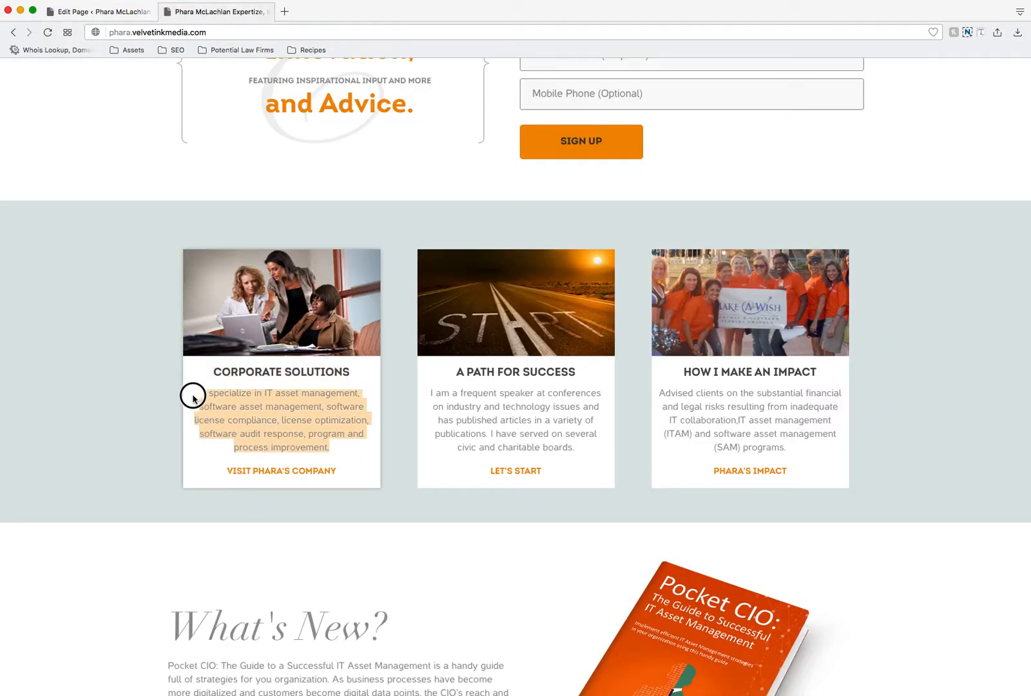
pyautogui.click(142, 12)
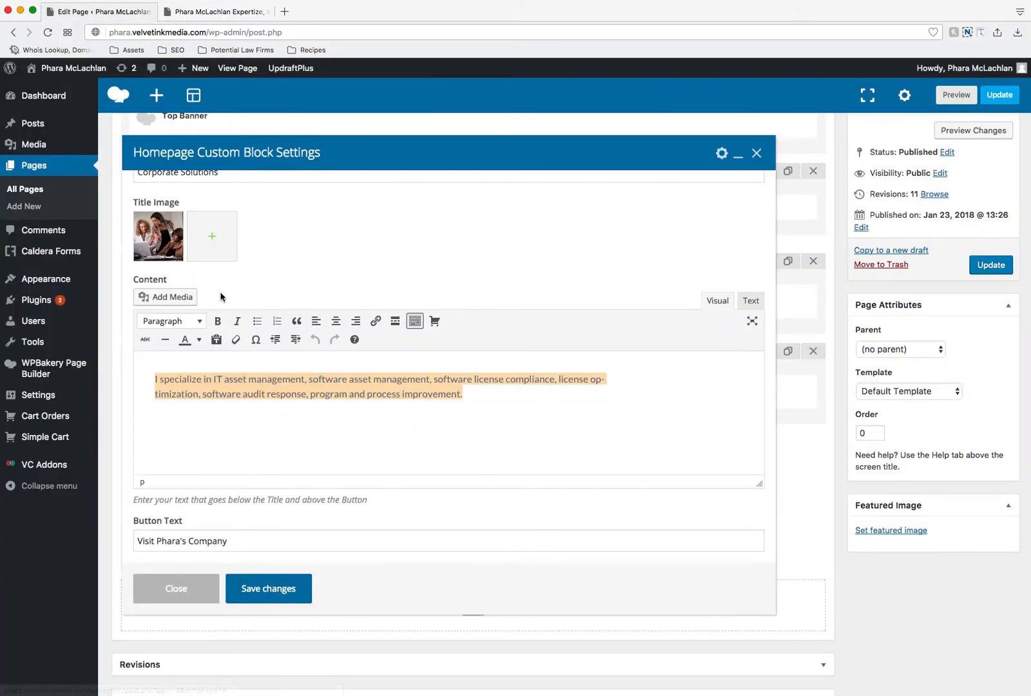
# Step: Compare the block's Button Text with the link beneath the Corporate Solutions description on the live homepage
pyautogui.scroll(-5, 225, 387)
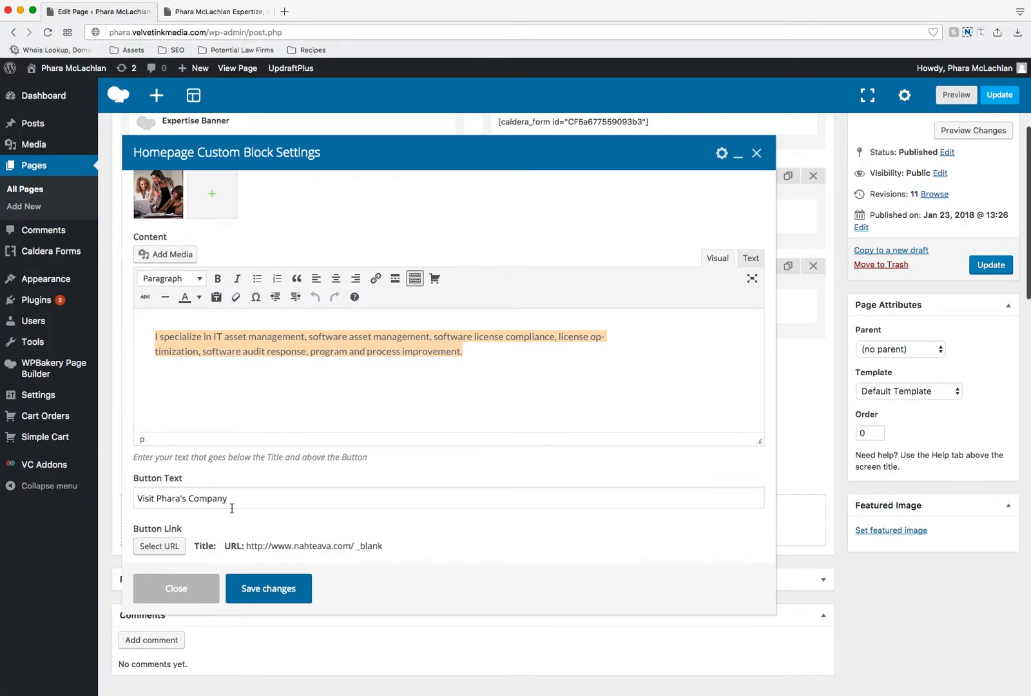
pyautogui.moveTo(247, 497); pyautogui.dragTo(145, 505)
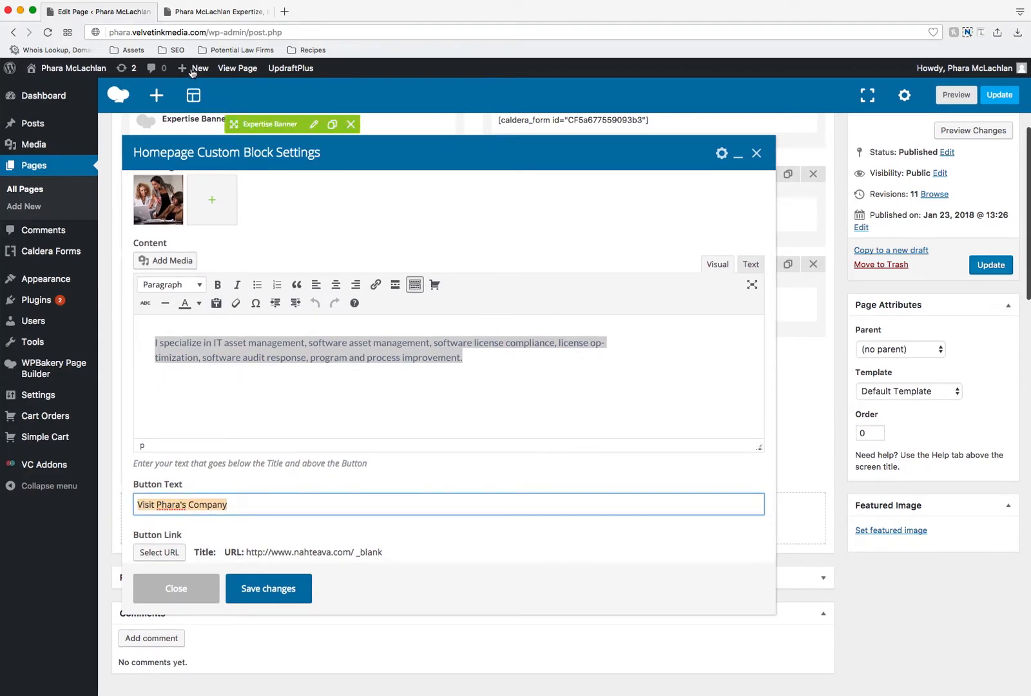
pyautogui.click(213, 13)
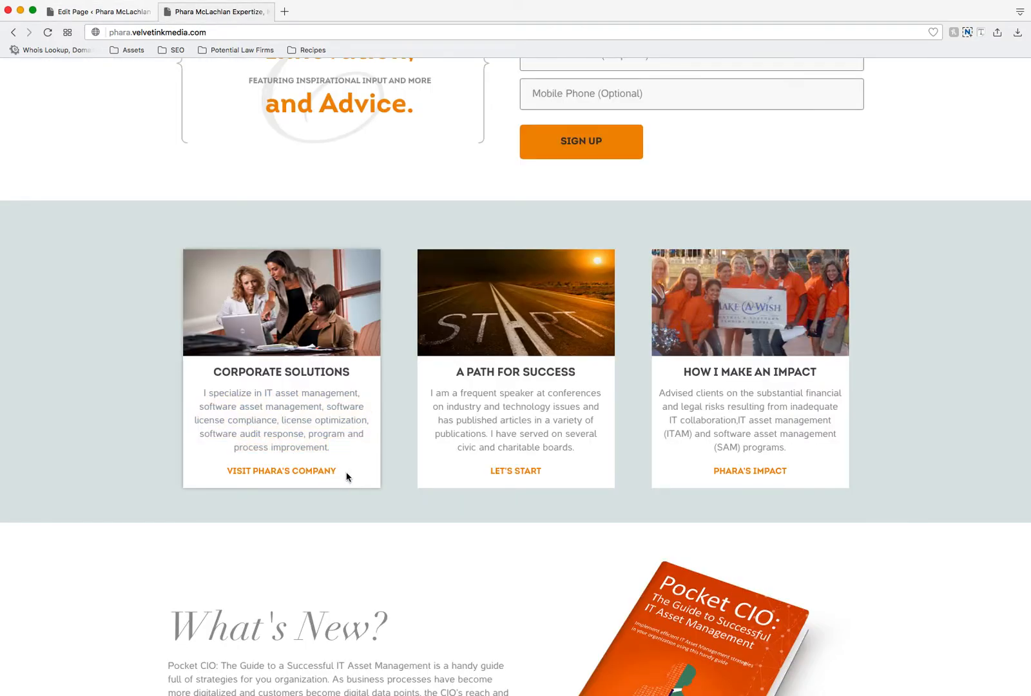
pyautogui.click(110, 15)
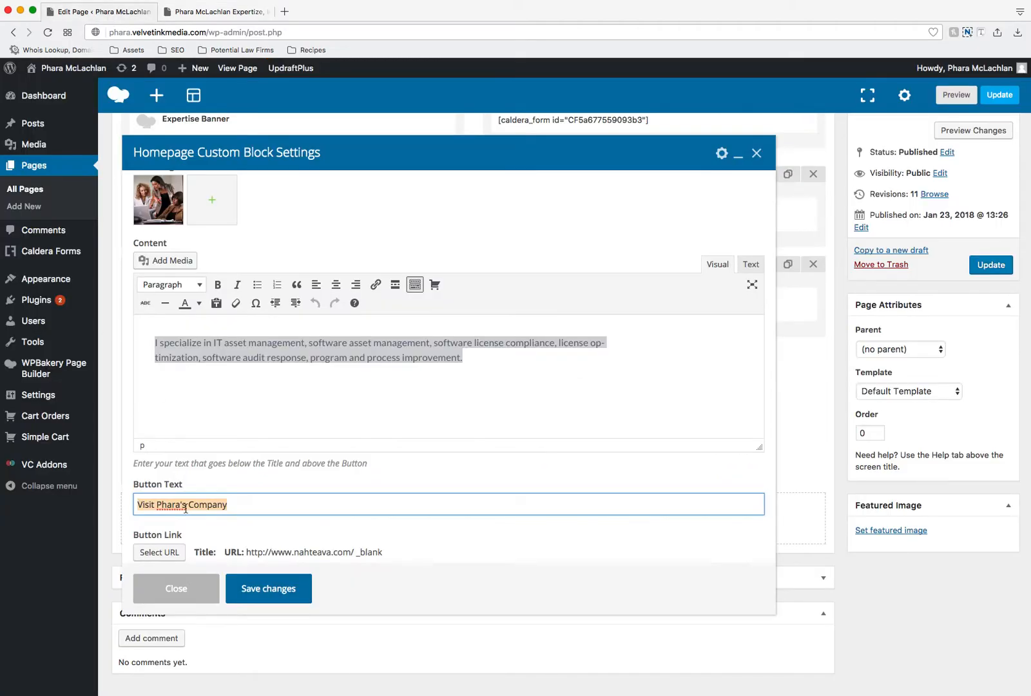
# Step: Review the destination URL of the block's Button Link, dismiss the link editor, and save the block's settings
pyautogui.scroll(-1, 277, 473)
pyautogui.scroll(-2, 277, 473)
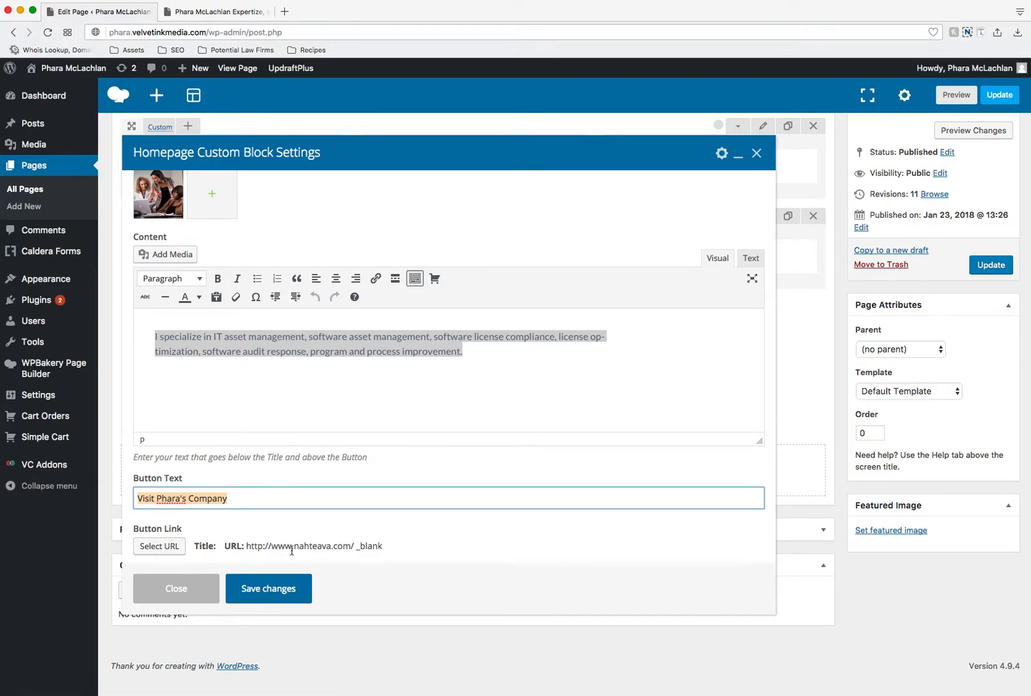
pyautogui.click(160, 546)
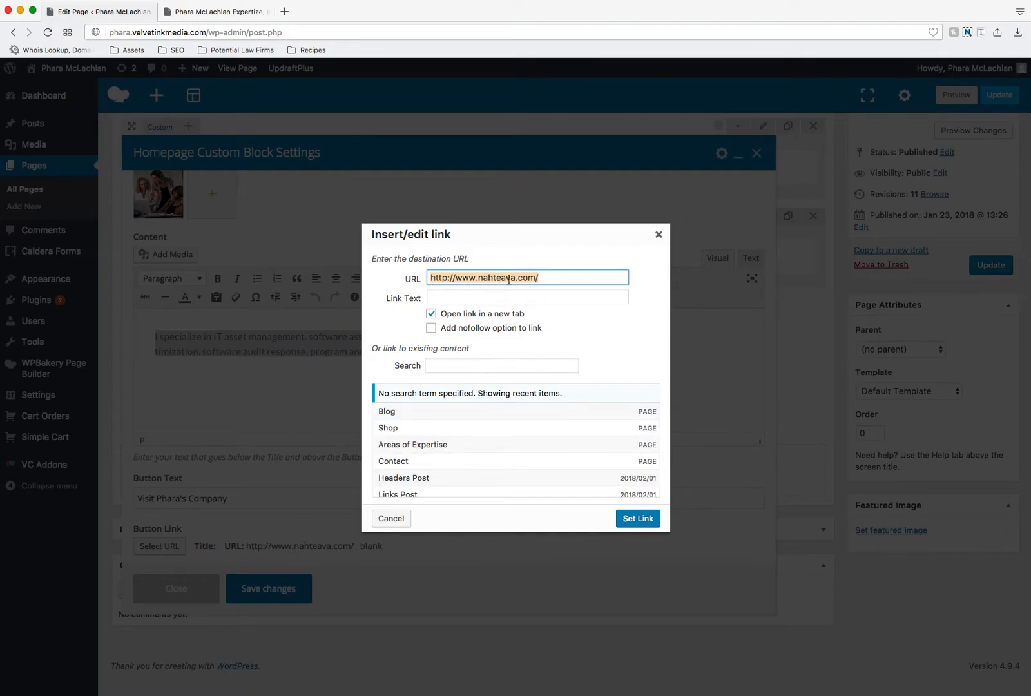
pyautogui.click(658, 234)
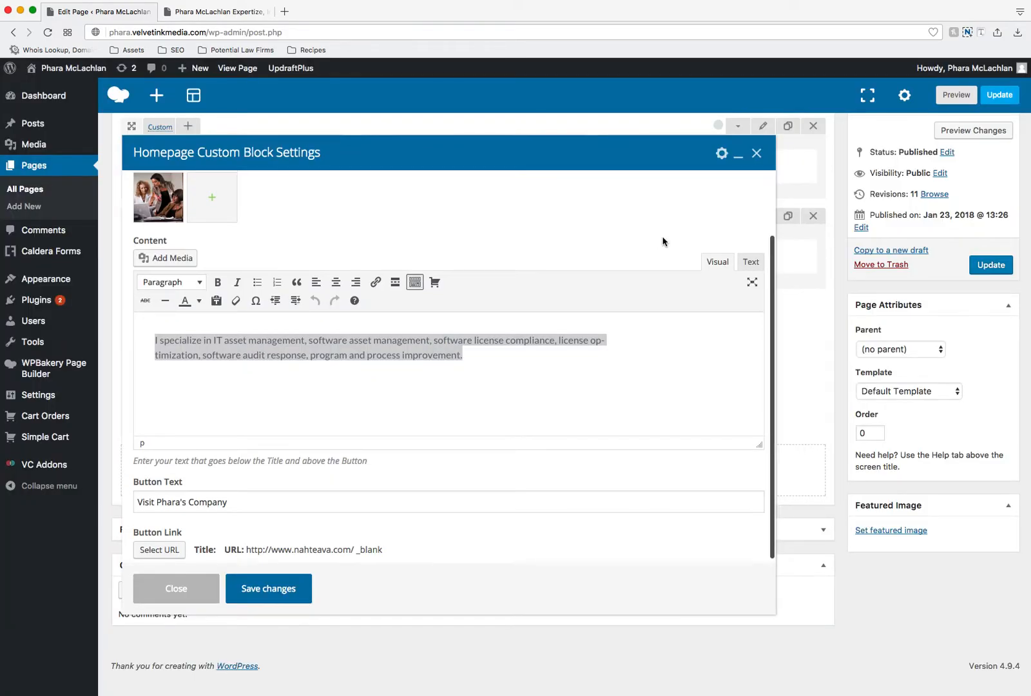
pyautogui.click(295, 579)
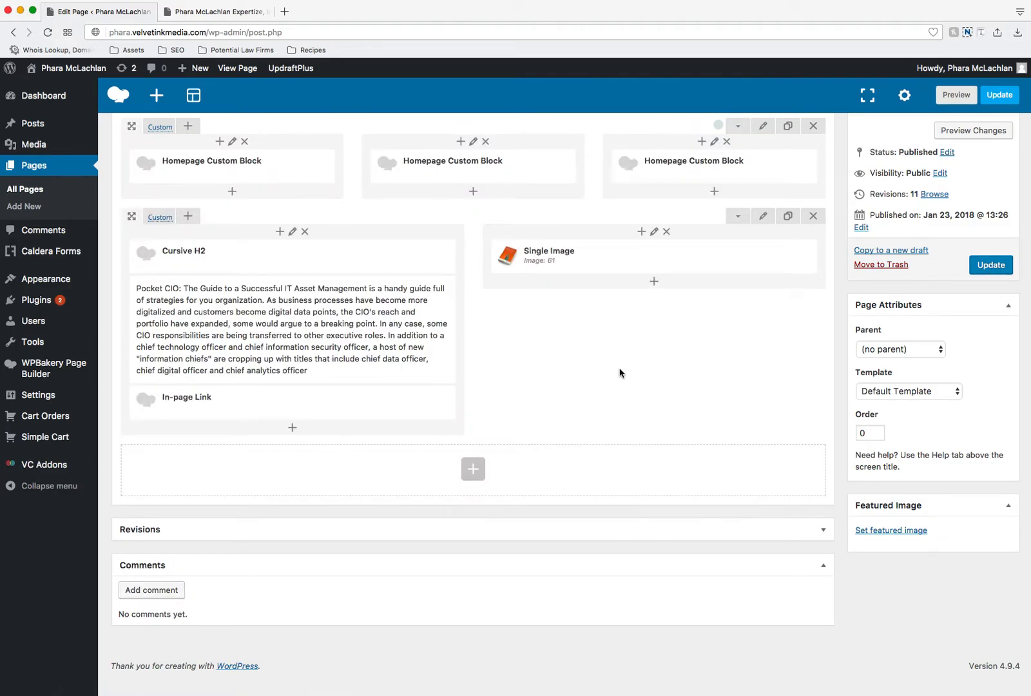
# Step: View the top banners of the live homepage, the about page and the Contact page, and return to the page builder
pyautogui.scroll(10, 619, 373)
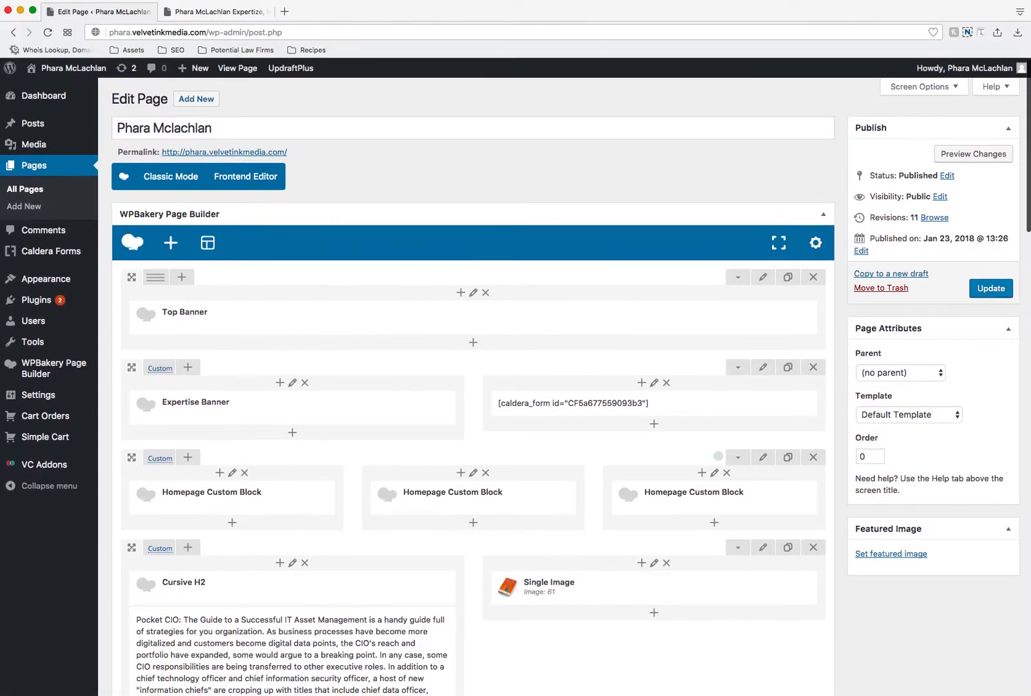
pyautogui.click(205, 10)
pyautogui.scroll(7, 530, 321)
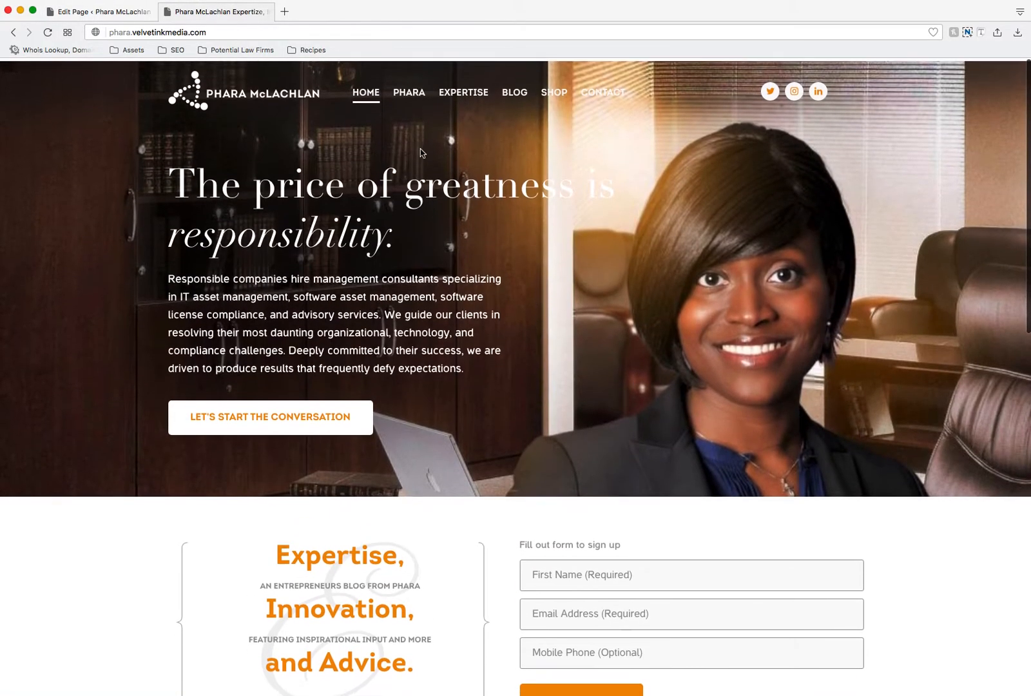
pyautogui.click(408, 90)
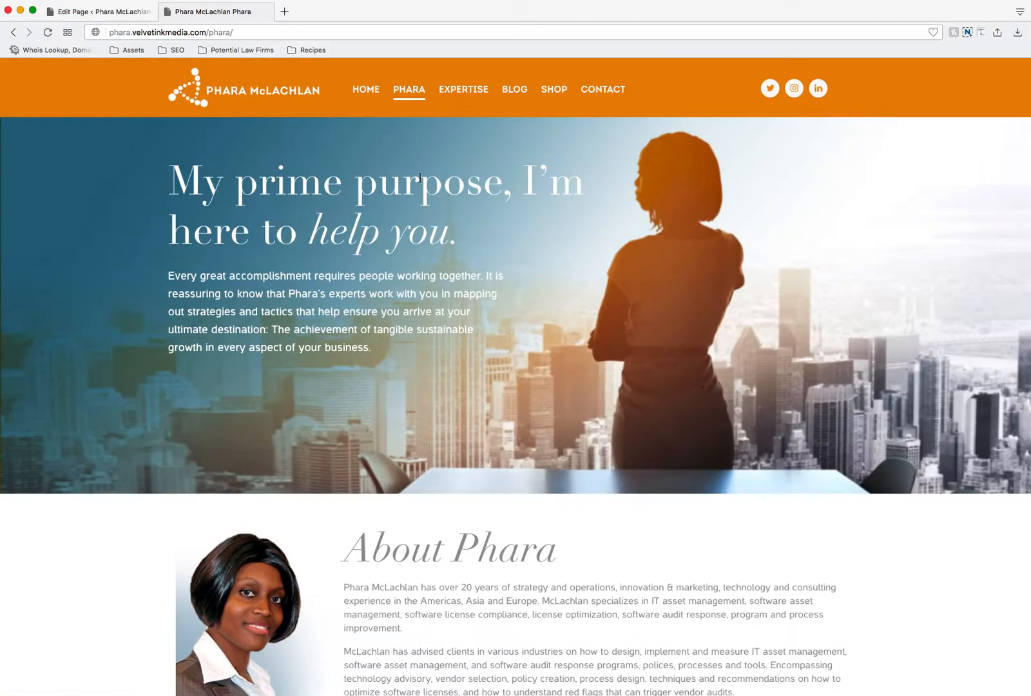
pyautogui.click(603, 96)
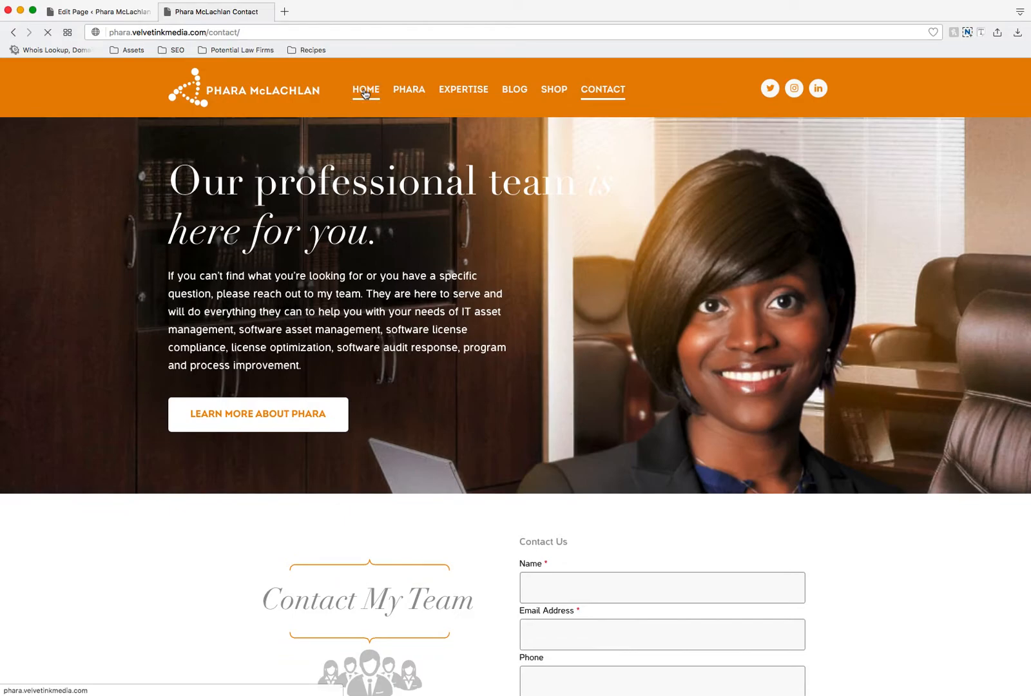
pyautogui.click(365, 91)
pyautogui.click(134, 11)
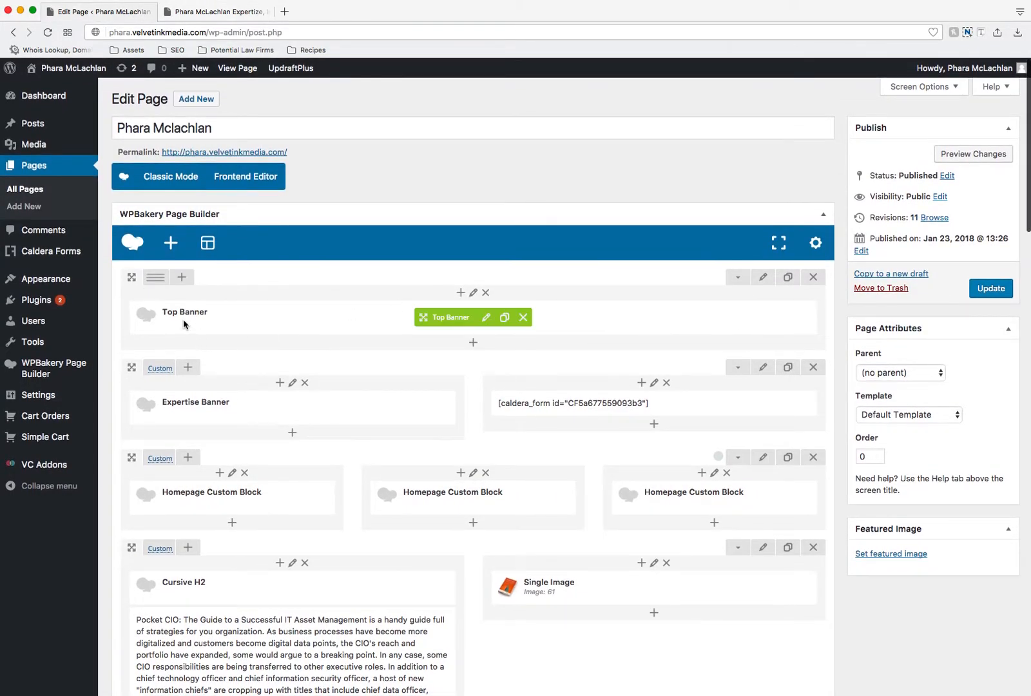
# Step: Open the Top Banner settings and view the upload option for its Background Image
pyautogui.click(486, 317)
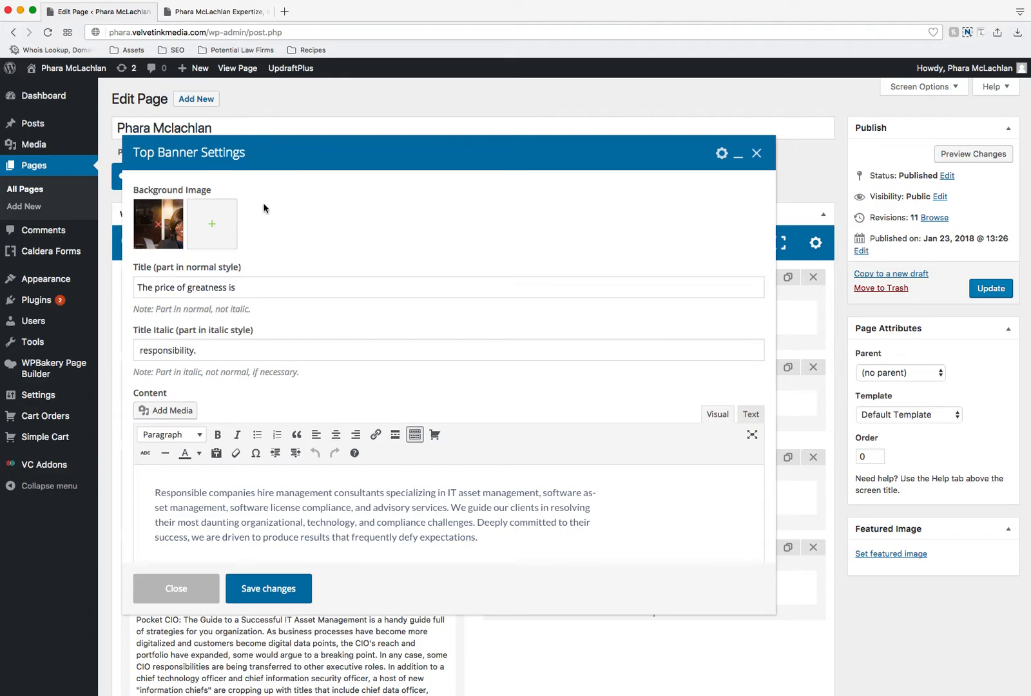
pyautogui.scroll(-2, 292, 261)
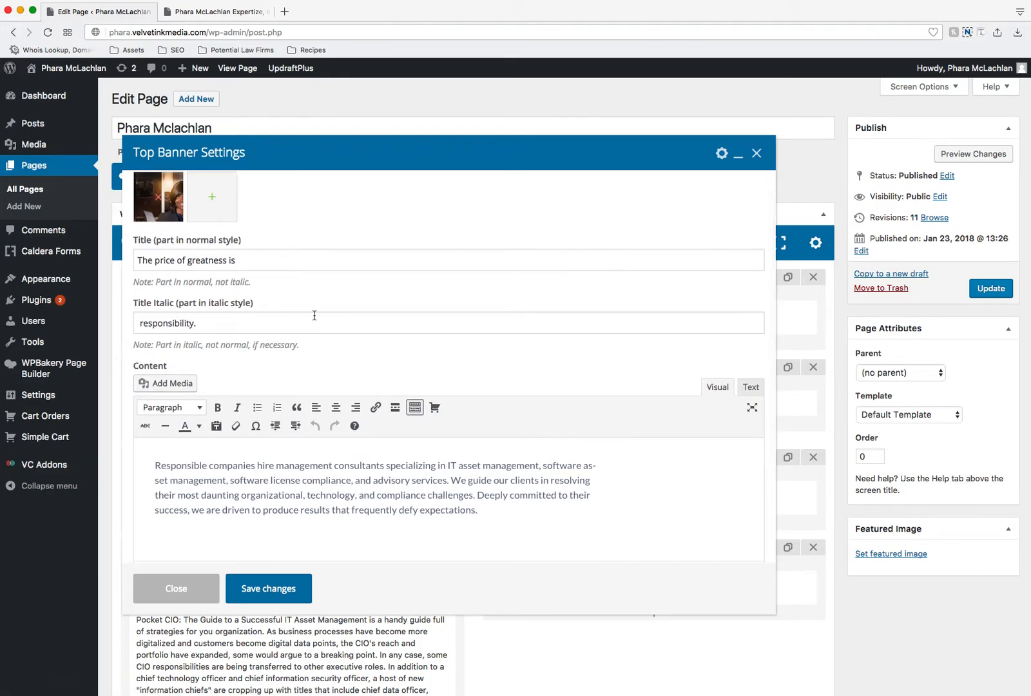
pyautogui.scroll(2, 309, 310)
pyautogui.click(212, 225)
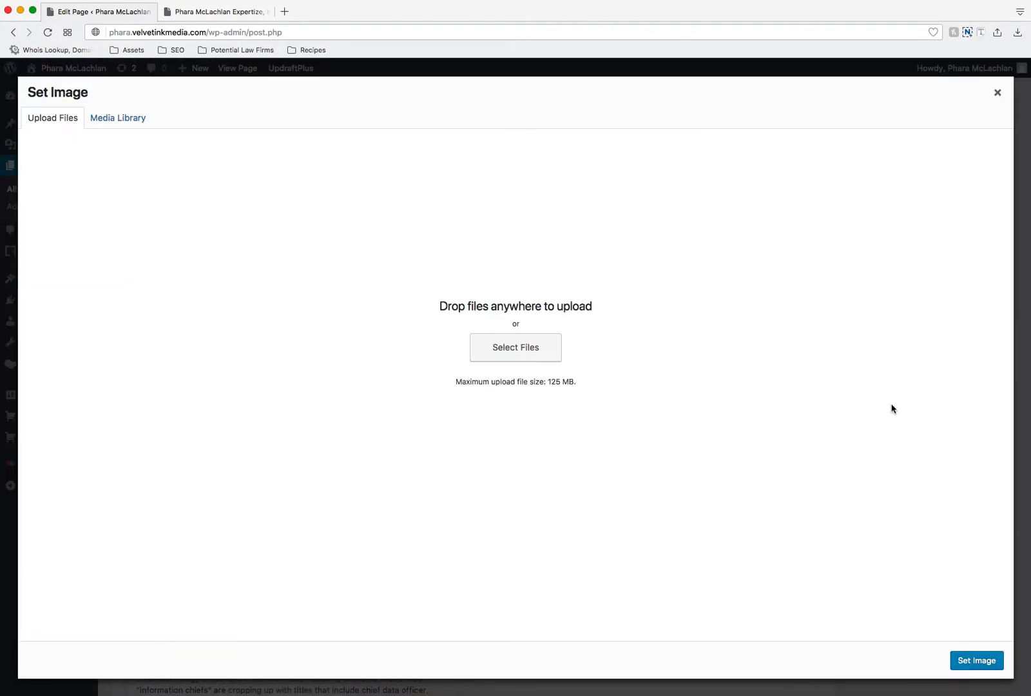
pyautogui.click(998, 92)
# Step: Compare the Top Banner's title fields with the heading, italic word and description in the live homepage banner
pyautogui.click(243, 272)
pyautogui.tripleClick(242, 271)
pyautogui.scroll(-1, 243, 271)
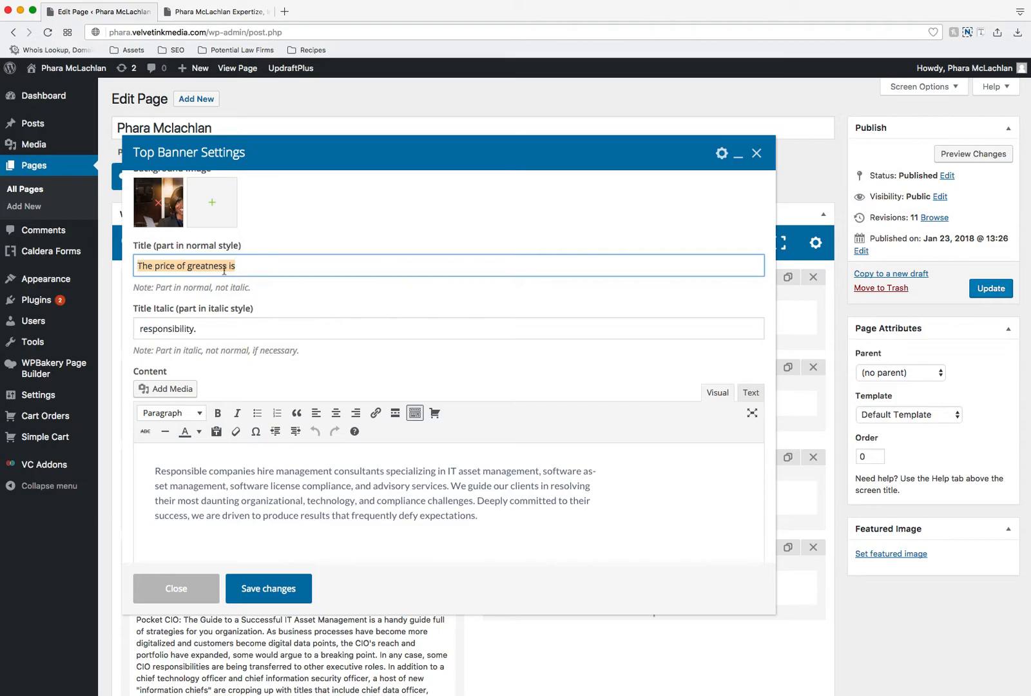
pyautogui.click(212, 15)
pyautogui.moveTo(178, 191); pyautogui.dragTo(624, 205)
pyautogui.moveTo(167, 235); pyautogui.dragTo(453, 241)
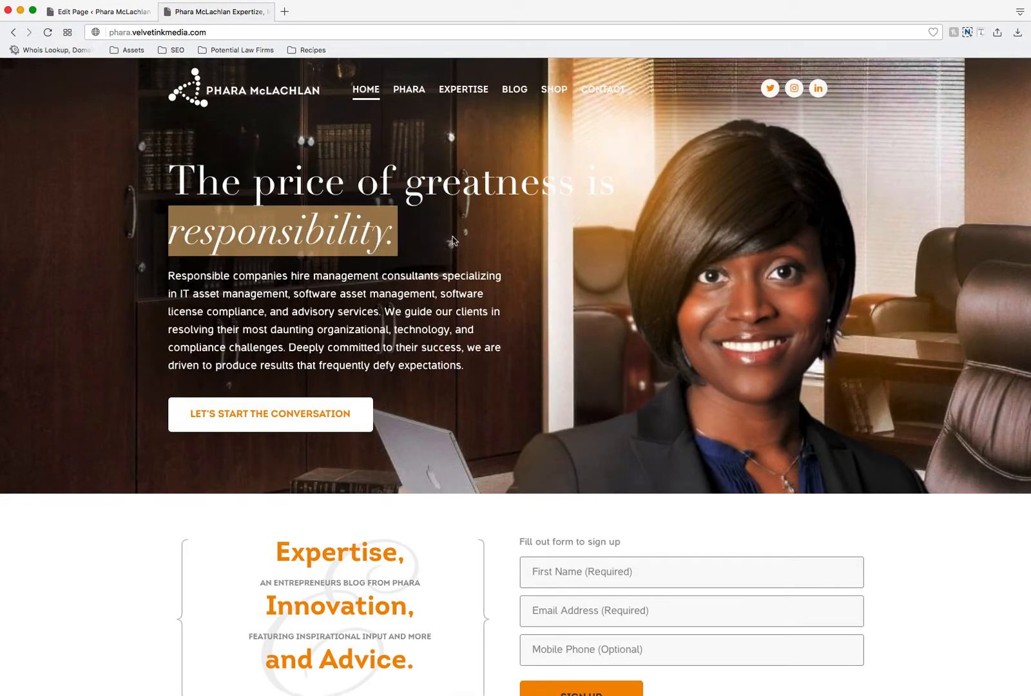
pyautogui.moveTo(168, 275); pyautogui.dragTo(538, 390)
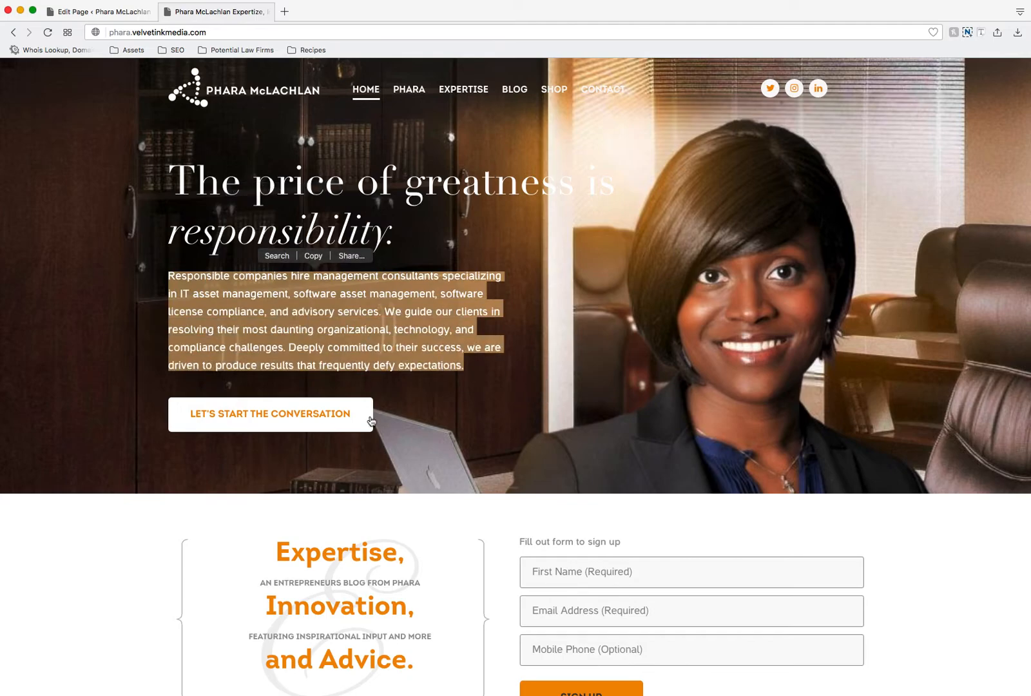
pyautogui.click(106, 15)
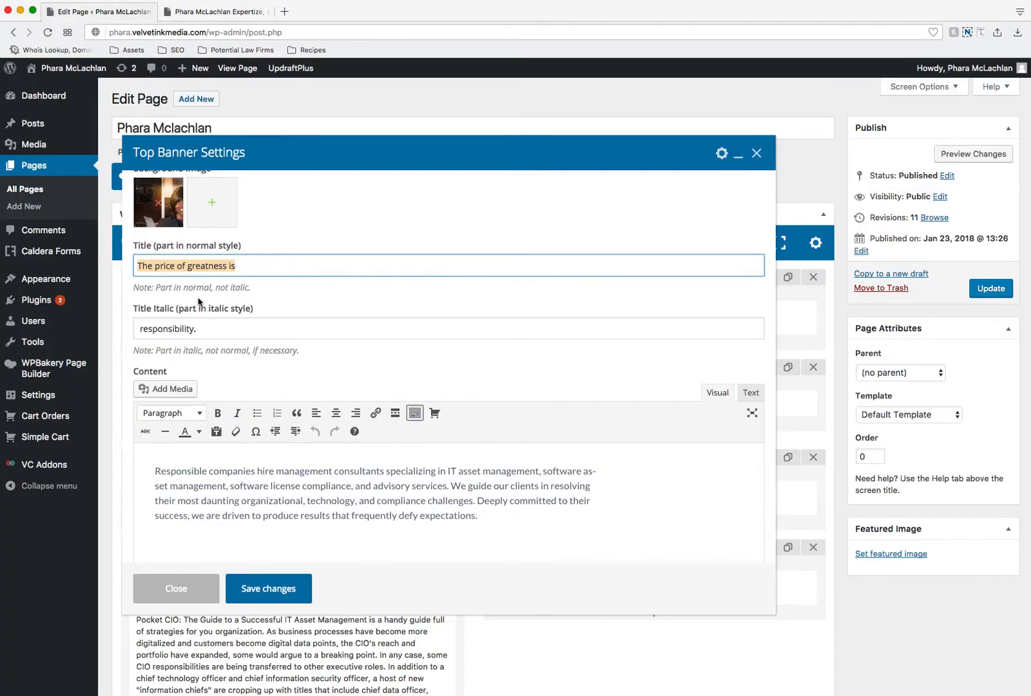
# Step: Examine the Top Banner's Title, Title Italic, Content and Button Text fields, and close its settings
pyautogui.tripleClick(206, 328)
pyautogui.tripleClick(207, 262)
pyautogui.scroll(-1, 324, 618)
pyautogui.tripleClick(409, 502)
pyautogui.scroll(-1, 575, 497)
pyautogui.scroll(-3, 576, 496)
pyautogui.click(284, 493)
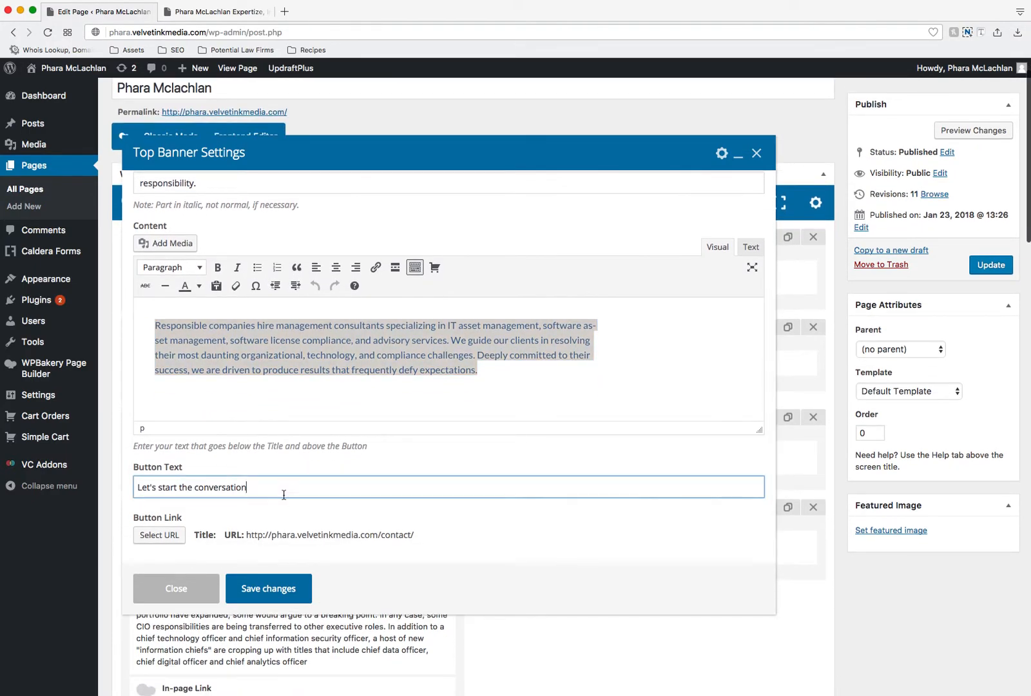
pyautogui.doubleClick(284, 494)
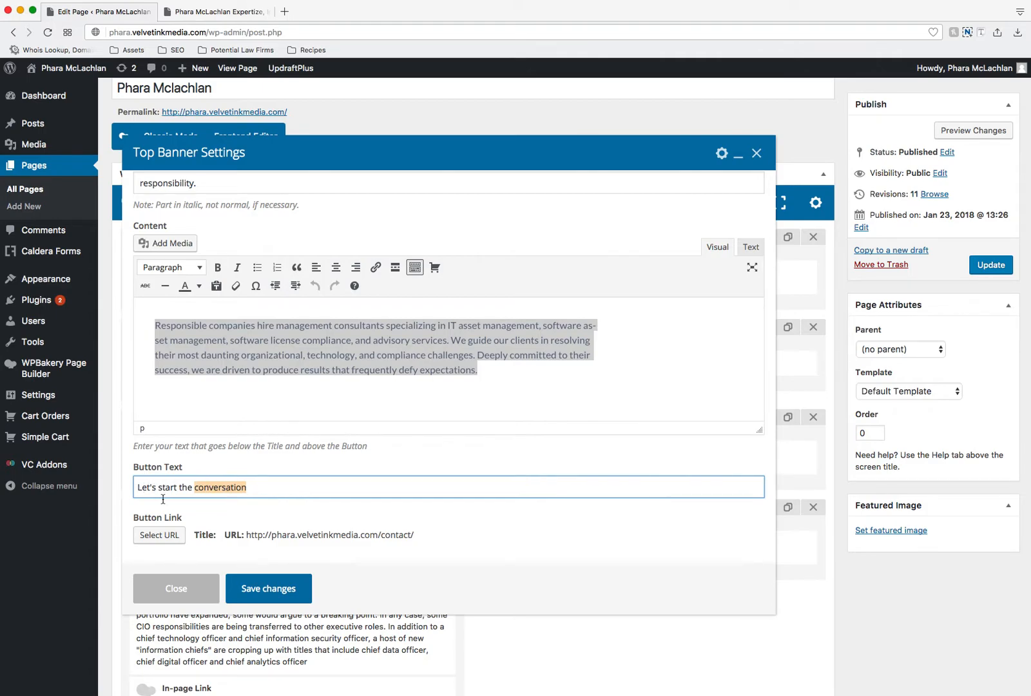
pyautogui.click(181, 572)
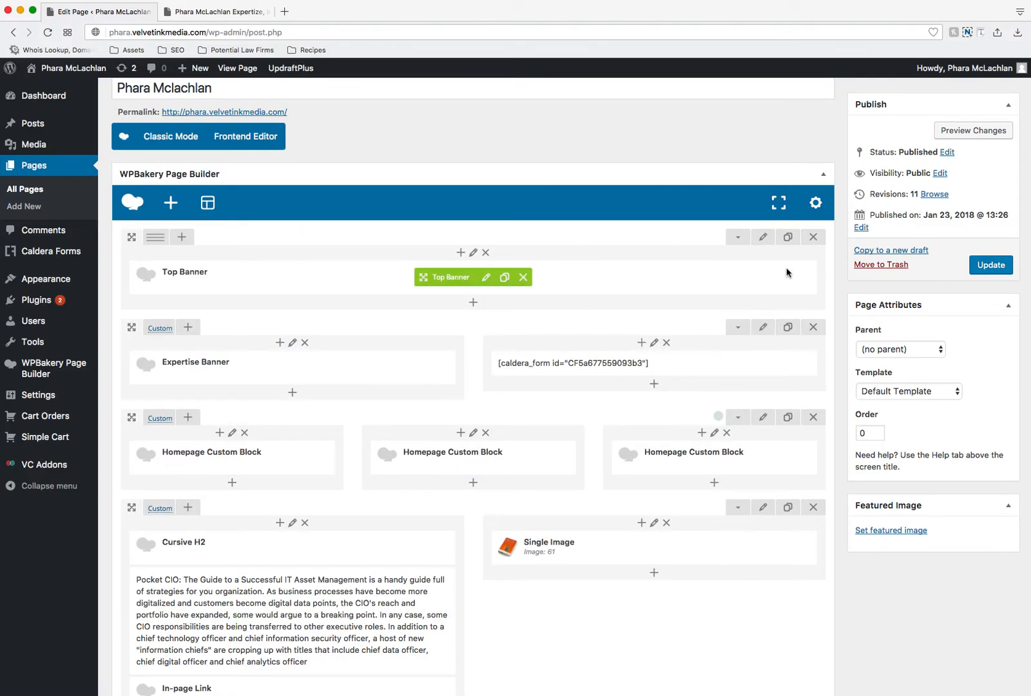
# Step: Return to the live homepage and review its top banner and sign-up section
pyautogui.scroll(2, 762, 387)
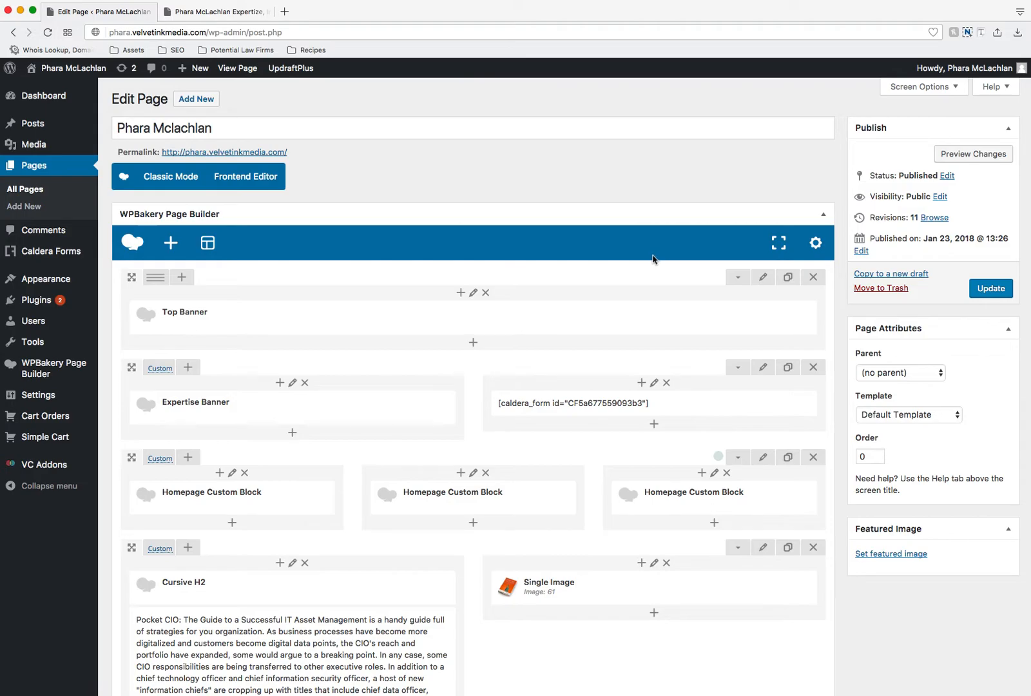
pyautogui.click(228, 16)
pyautogui.click(592, 385)
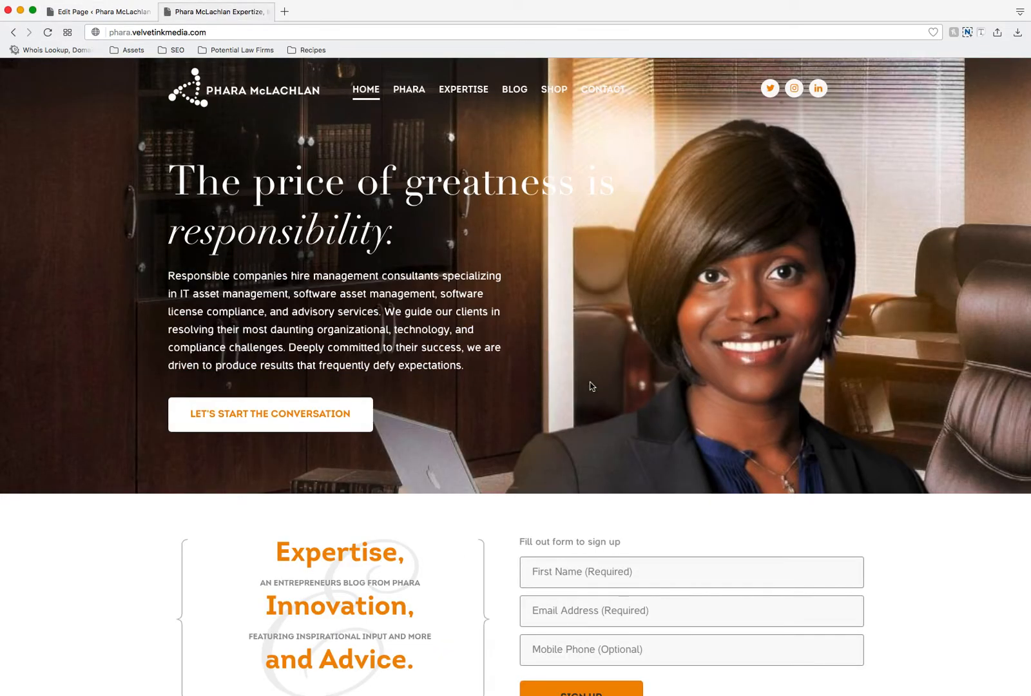
pyautogui.scroll(-5, 592, 387)
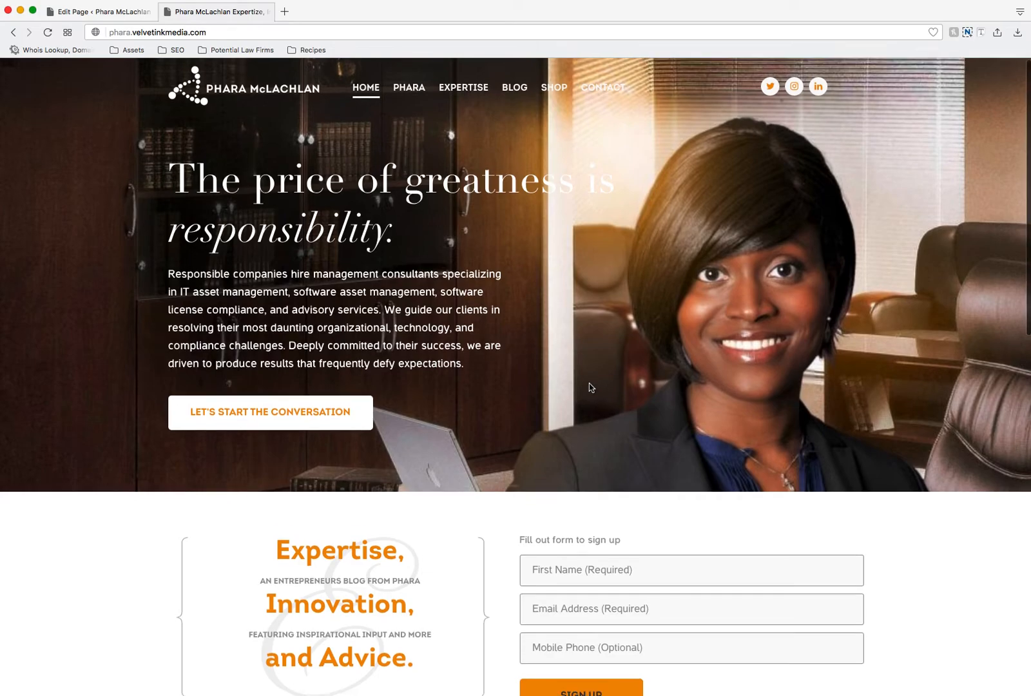
# Step: Review the live homepage's sign-up section and three feature cards, and return to the page editor
pyautogui.scroll(-3, 592, 388)
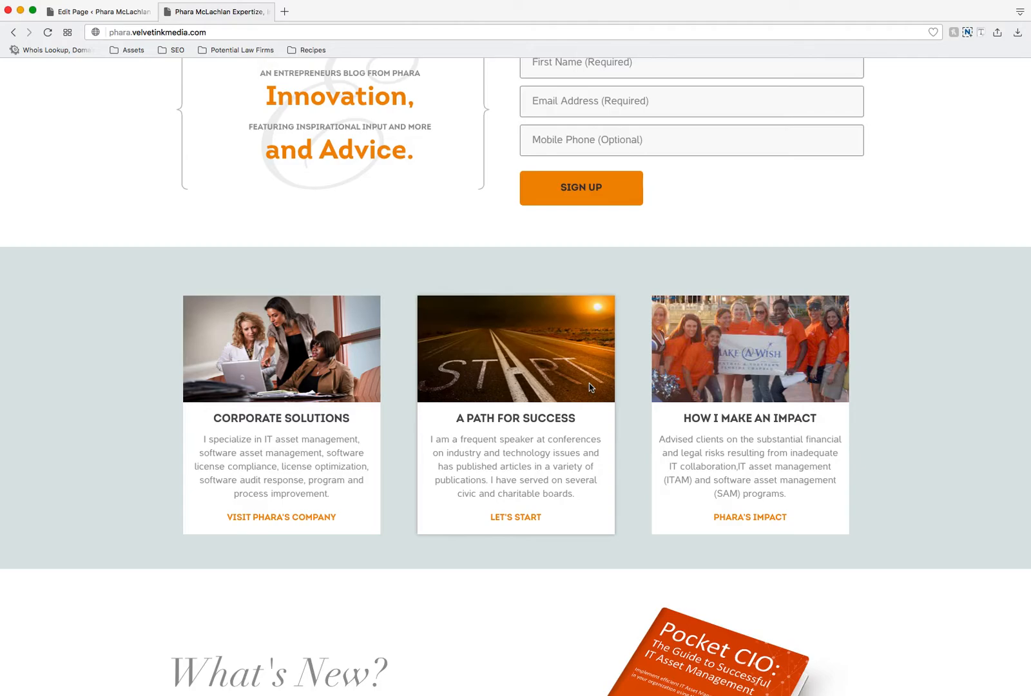
pyautogui.scroll(8, 656, 295)
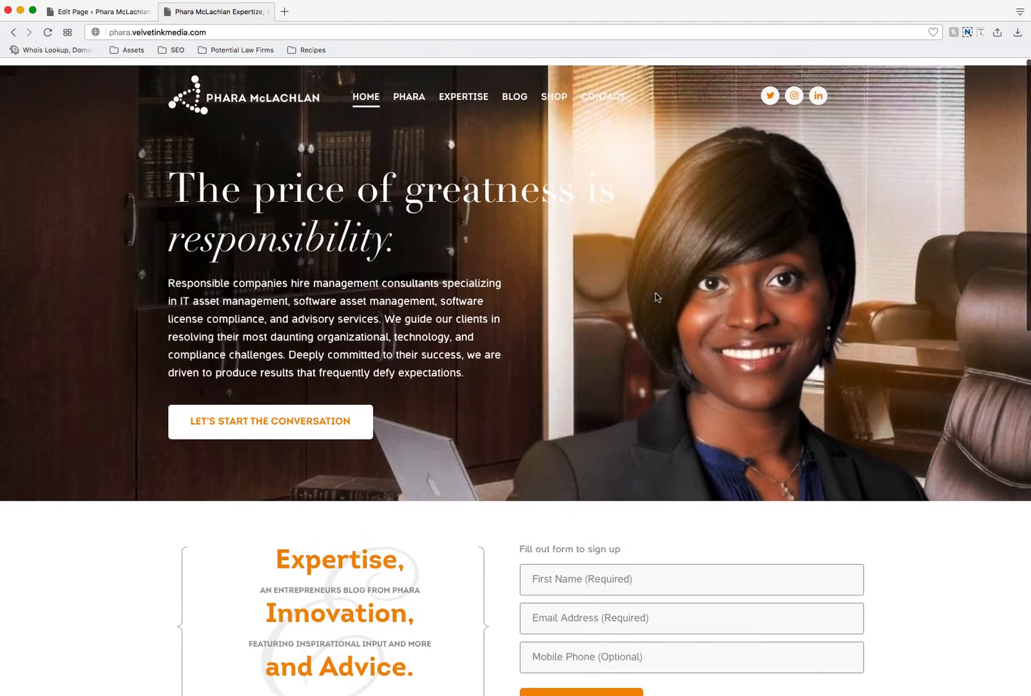
pyautogui.click(105, 12)
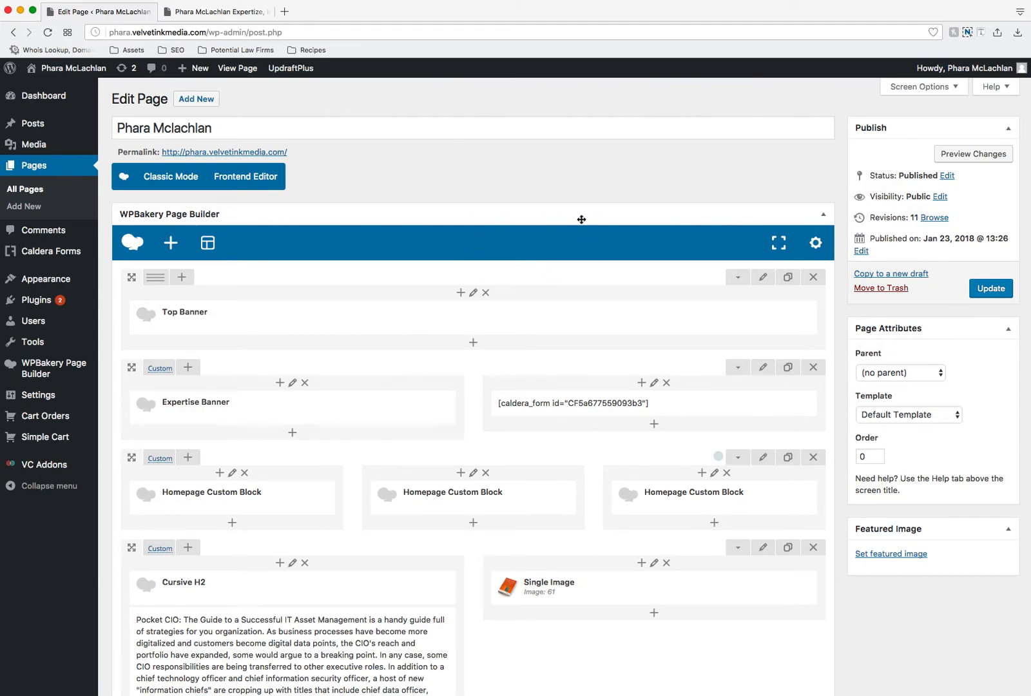
# Step: Enter "Home page template" as the template name for the current layout, and close the Templates dialog without saving
pyautogui.click(816, 243)
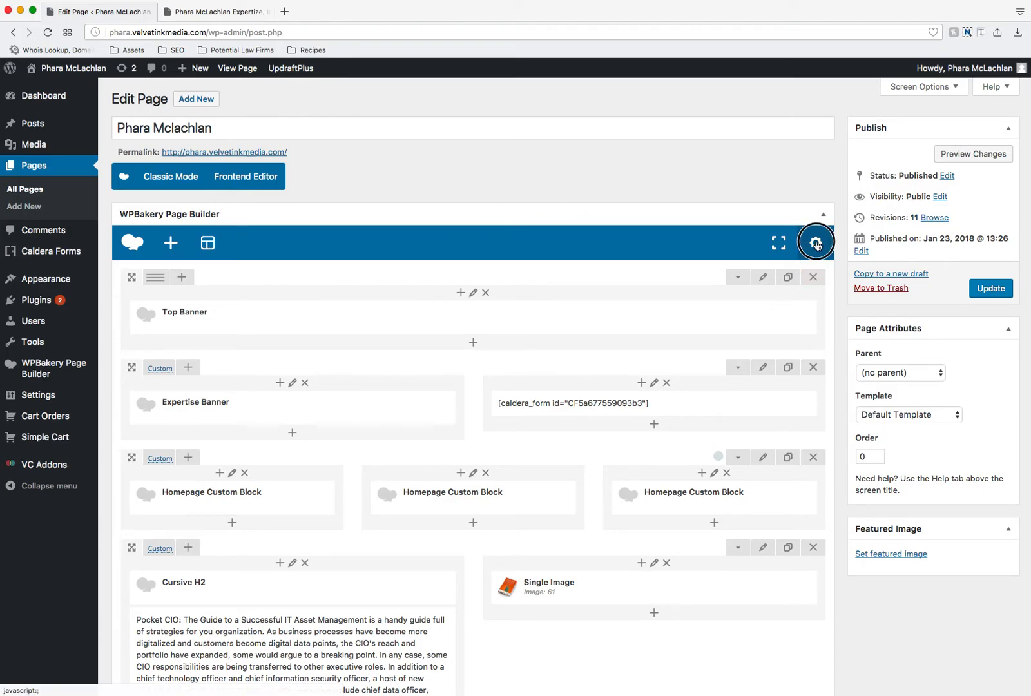
pyautogui.click(555, 557)
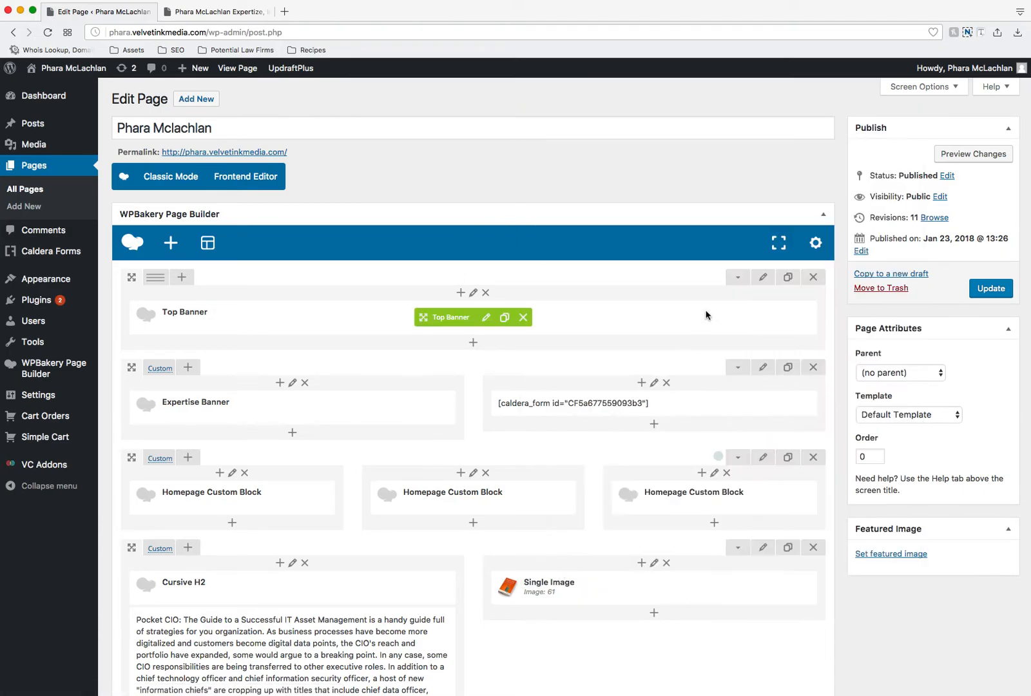
pyautogui.click(208, 244)
pyautogui.click(231, 217)
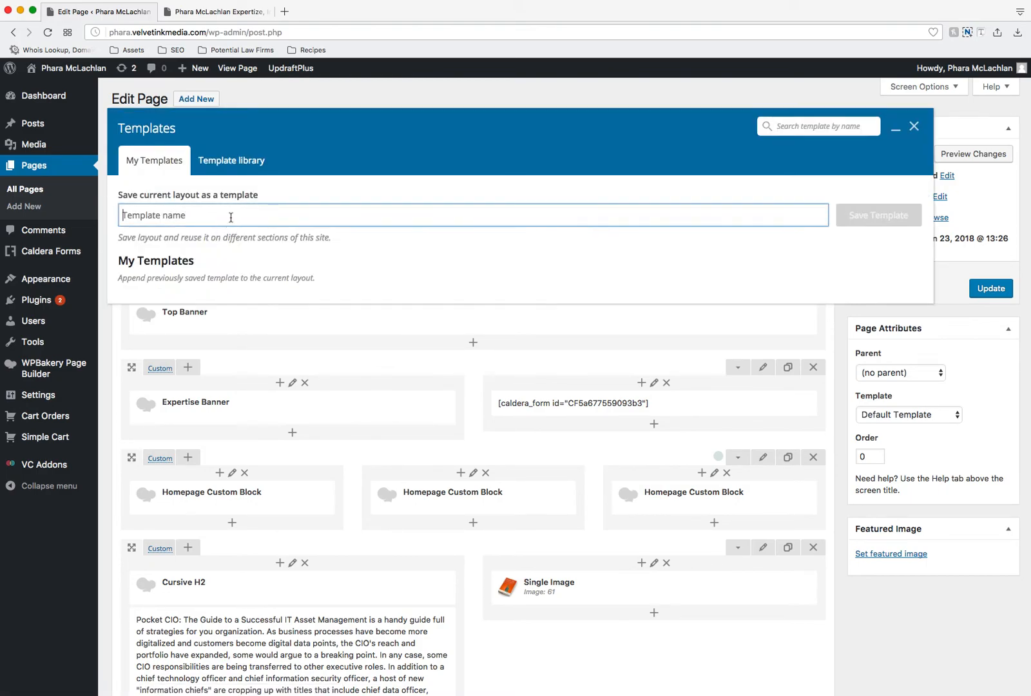
pyautogui.write('Home page template')
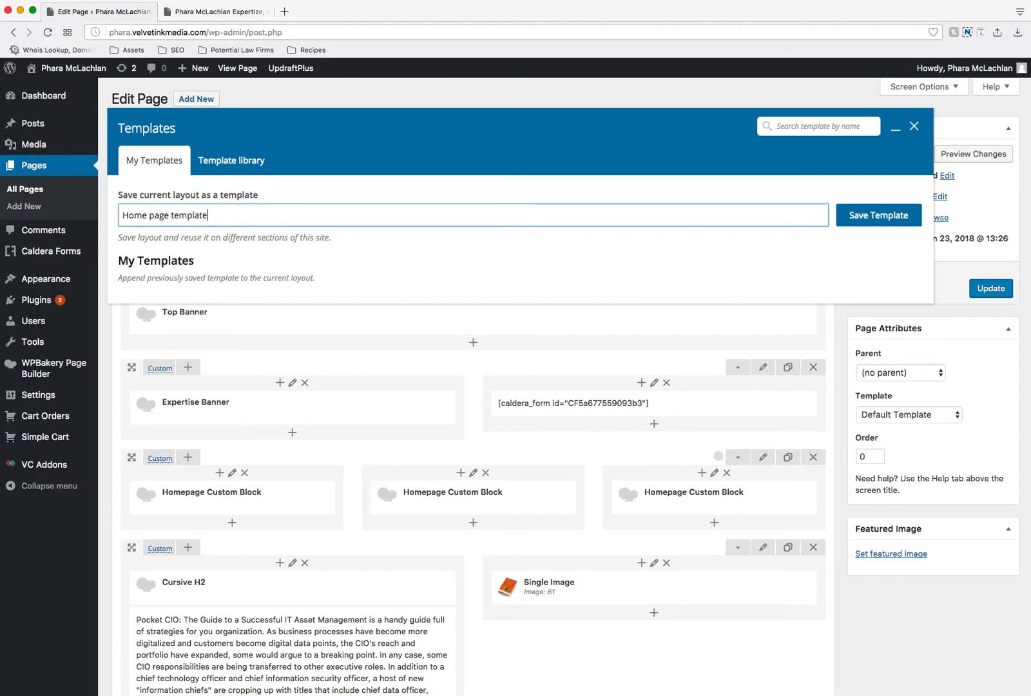
pyautogui.click(914, 128)
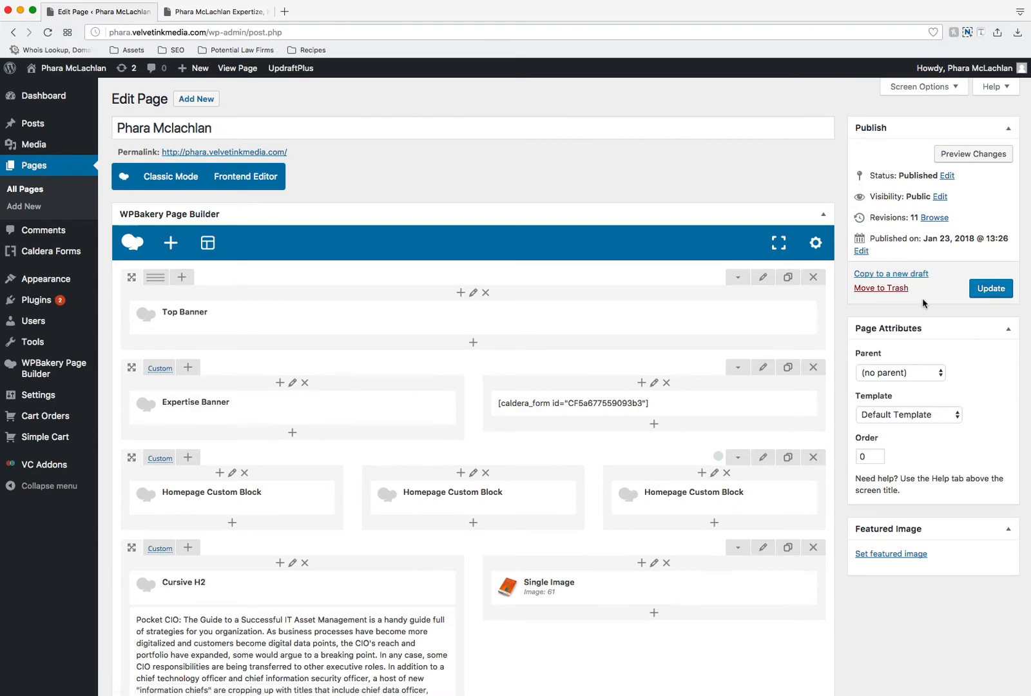
# Step: Copy the front page to a new draft and look over the copy's content blocks
pyautogui.click(906, 274)
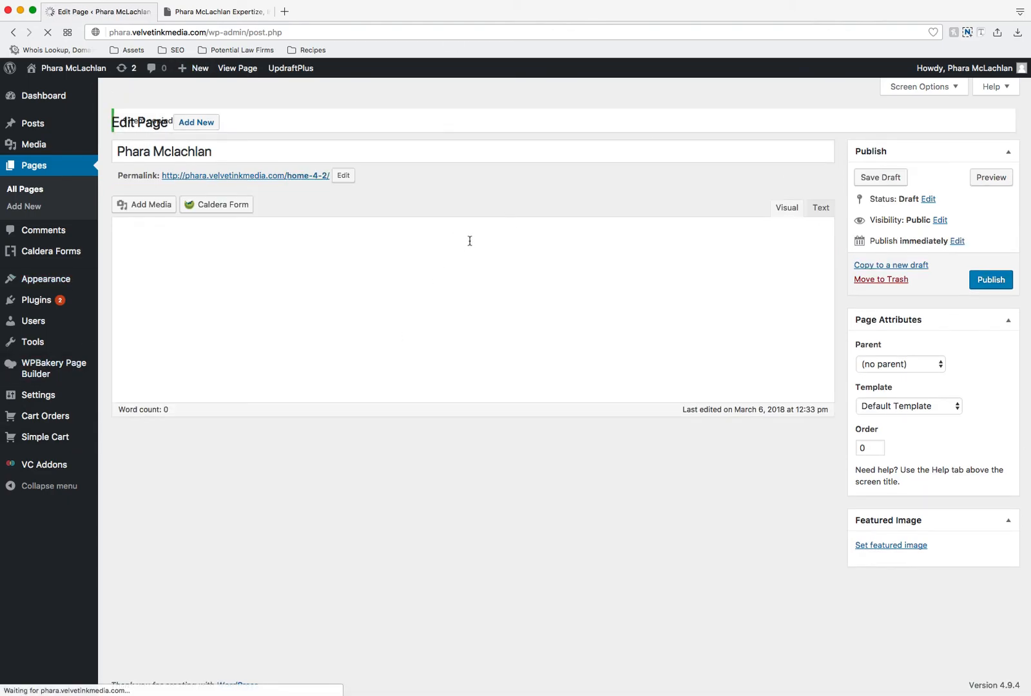
pyautogui.scroll(-2, 472, 209)
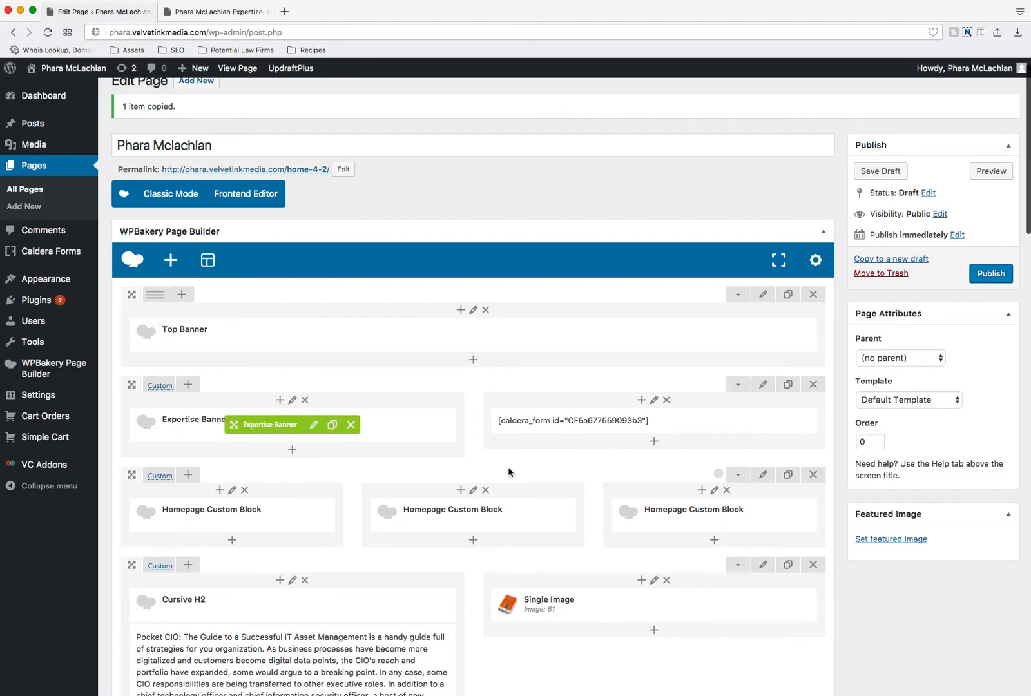
pyautogui.scroll(-5, 509, 472)
pyautogui.scroll(5, 525, 287)
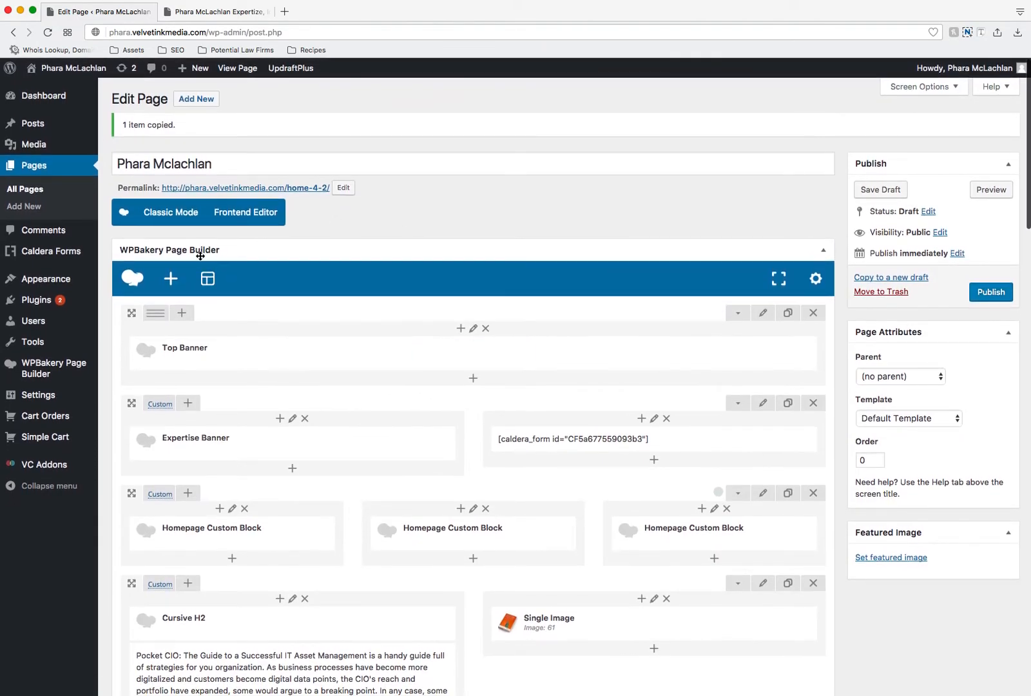
# Step: Open the copied draft from the list of all pages and change its title to "Duplicate"
pyautogui.click(35, 194)
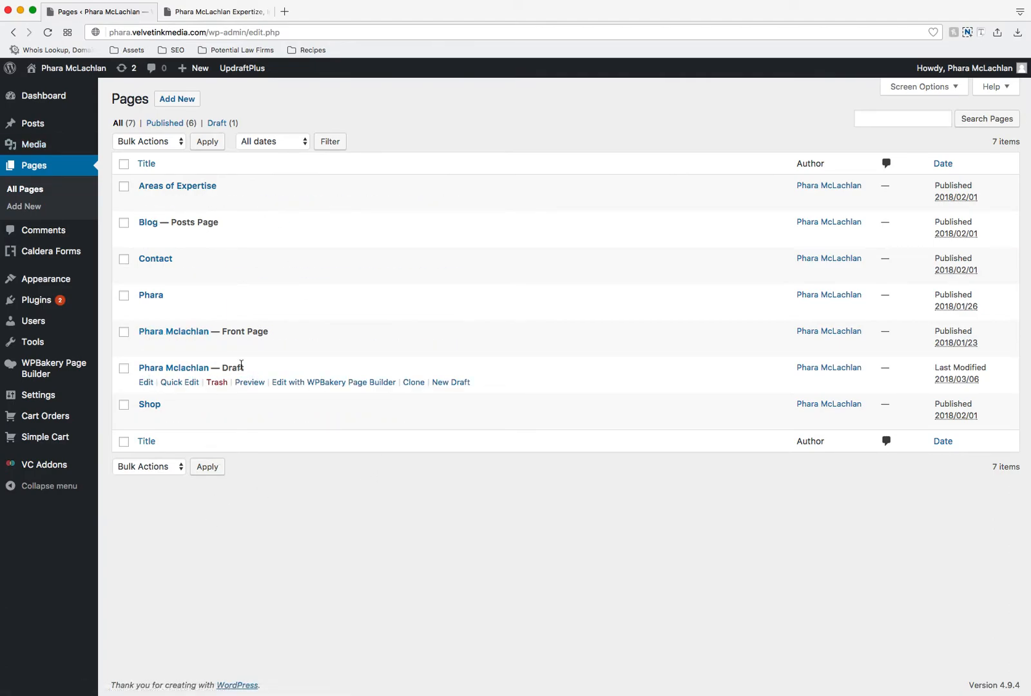
pyautogui.click(163, 368)
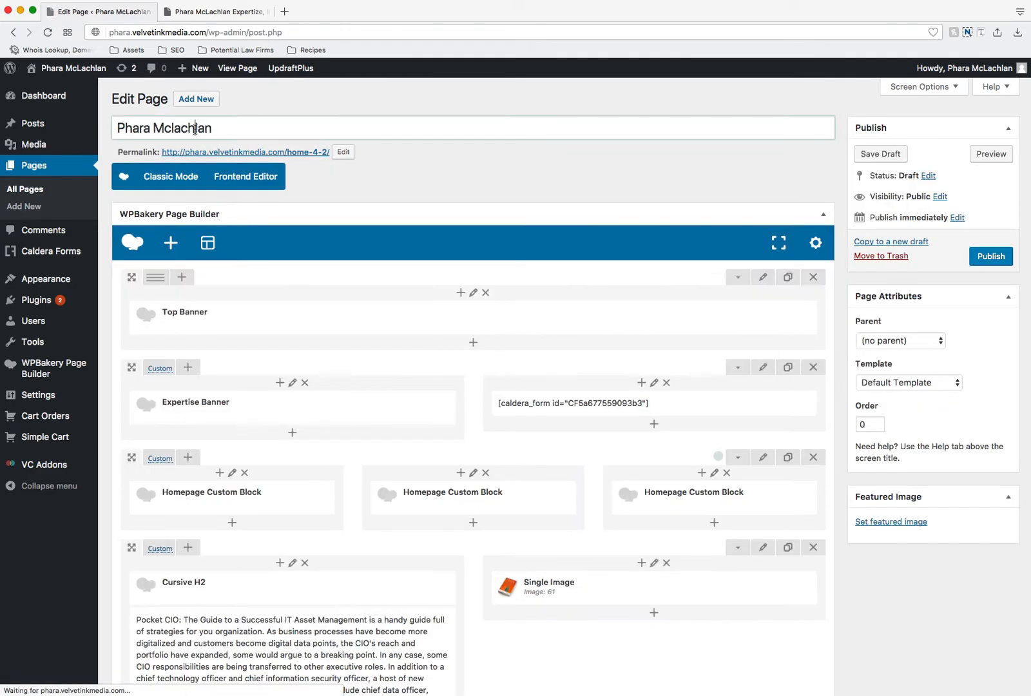
pyautogui.tripleClick(195, 128)
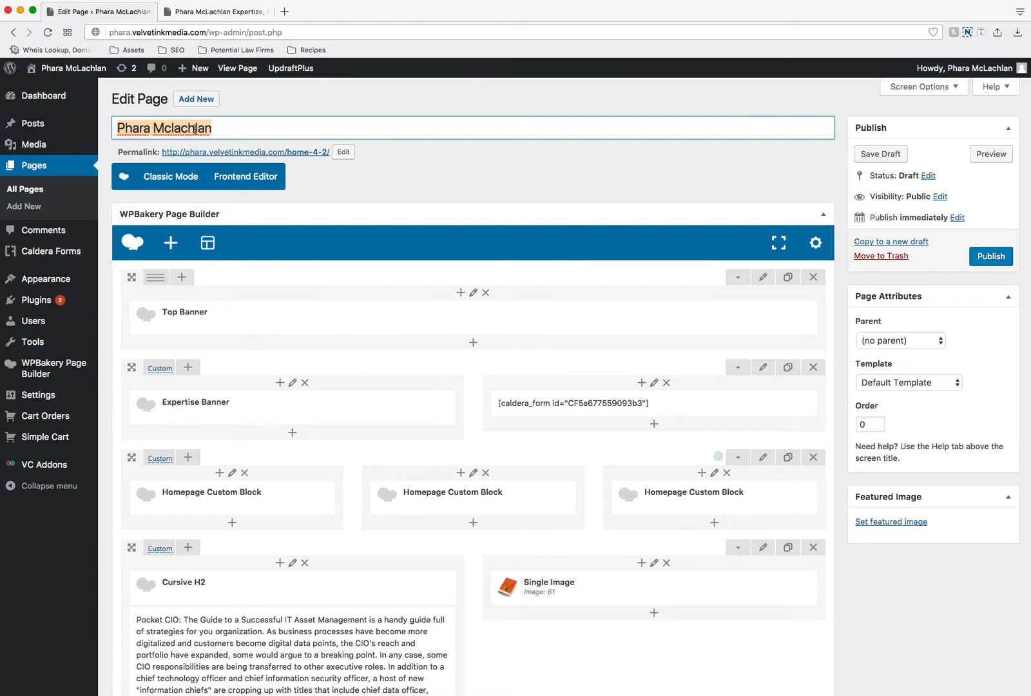
pyautogui.write('Duplicate')
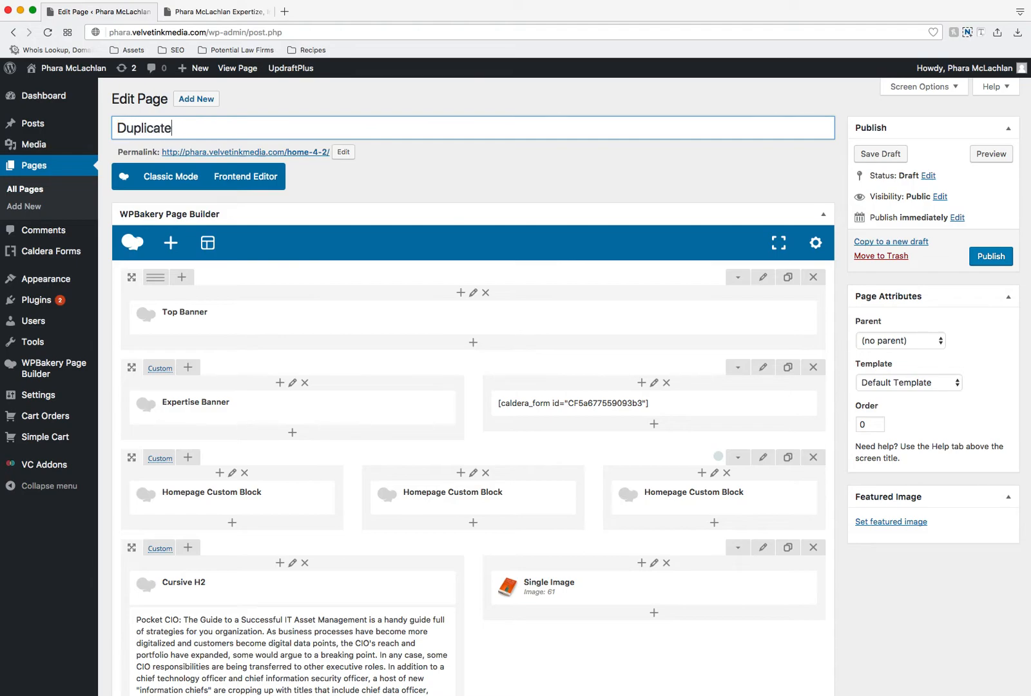
pyautogui.click(431, 188)
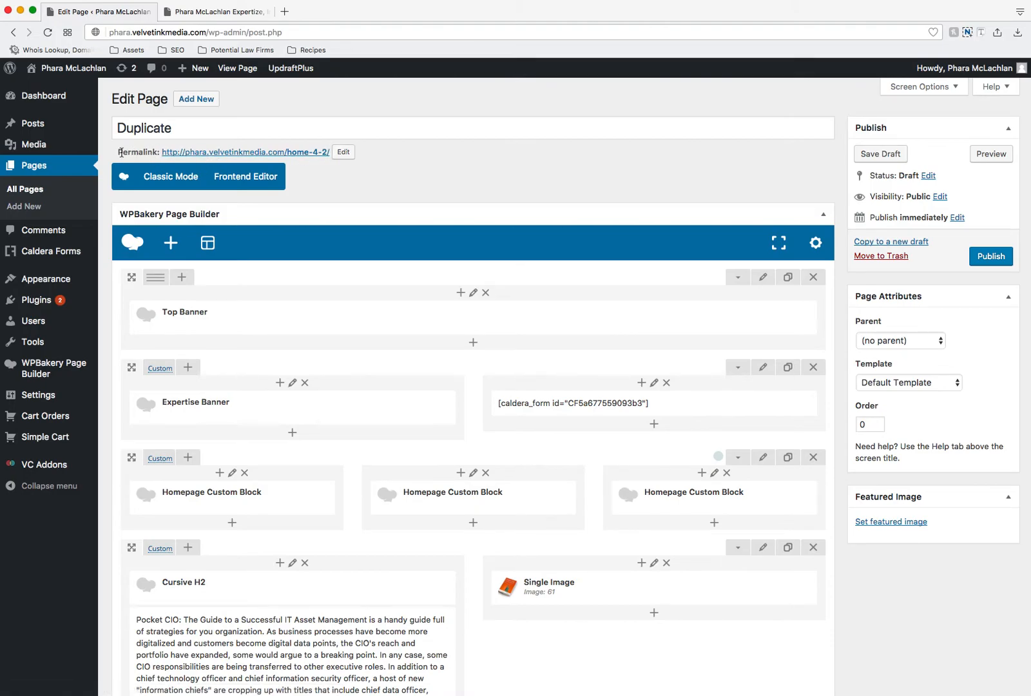
# Step: Compare the draft's permalink with the live homepage address and set its slug to "duplicate"
pyautogui.click(344, 152)
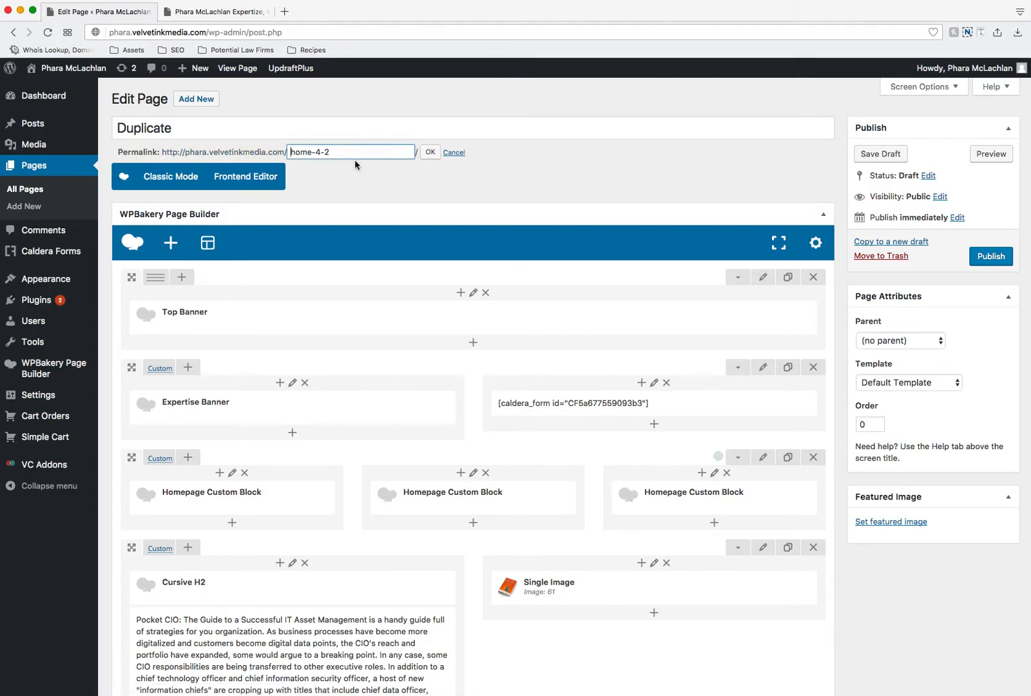
pyautogui.click(238, 13)
pyautogui.click(237, 33)
pyautogui.click(237, 32)
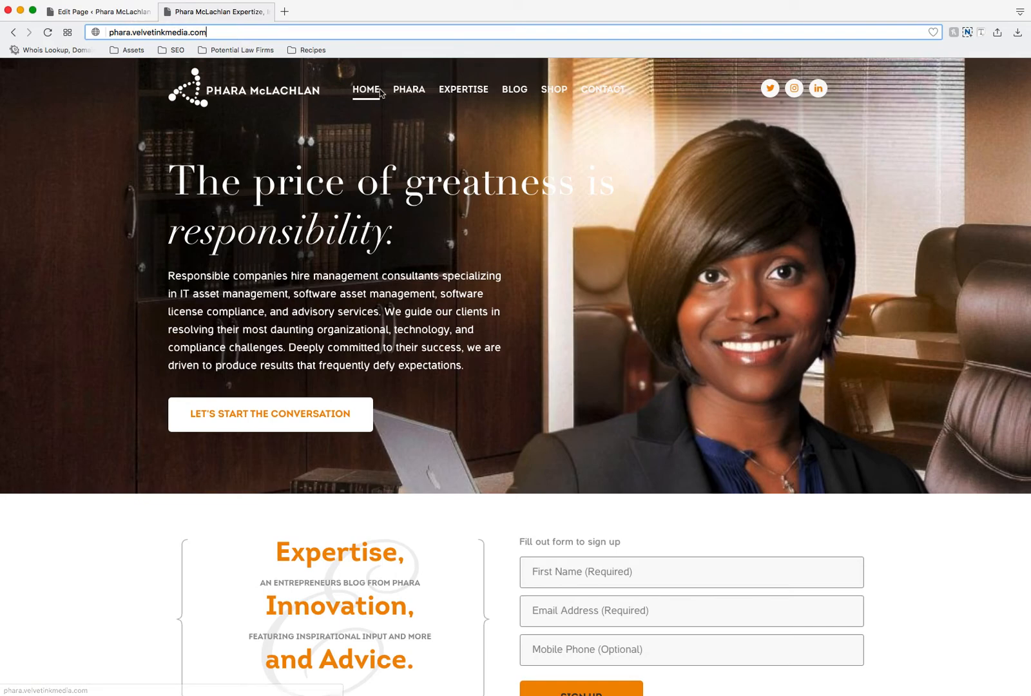
pyautogui.click(97, 12)
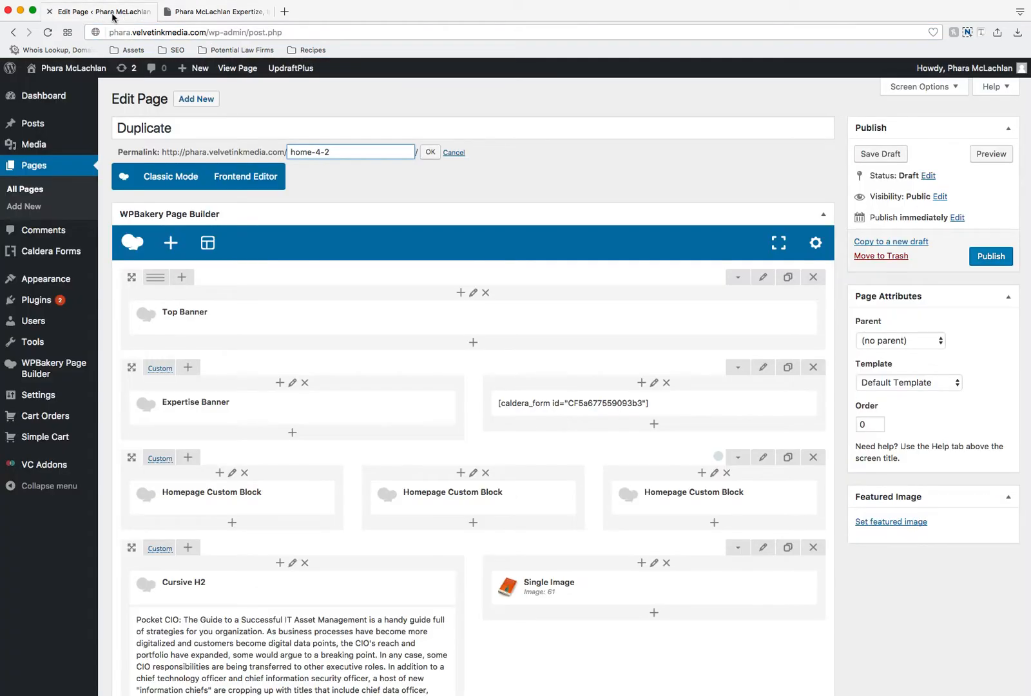
pyautogui.tripleClick(338, 155)
pyautogui.write('duplicate')
pyautogui.click(429, 152)
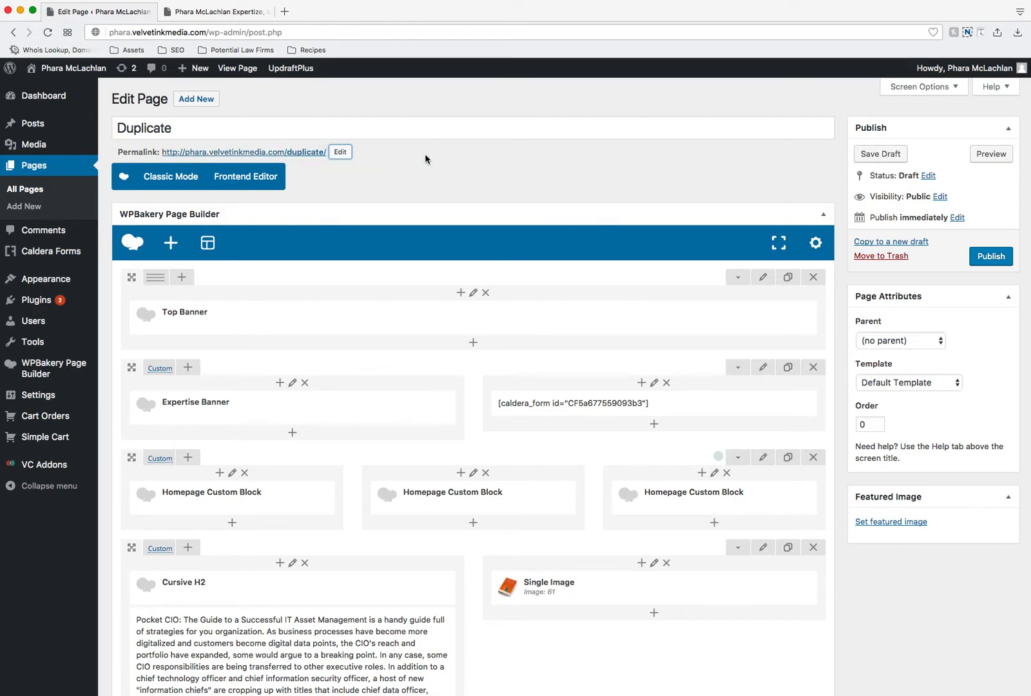
# Step: Publish the Duplicate page and look over its WPBakery blocks
pyautogui.click(407, 196)
pyautogui.click(991, 257)
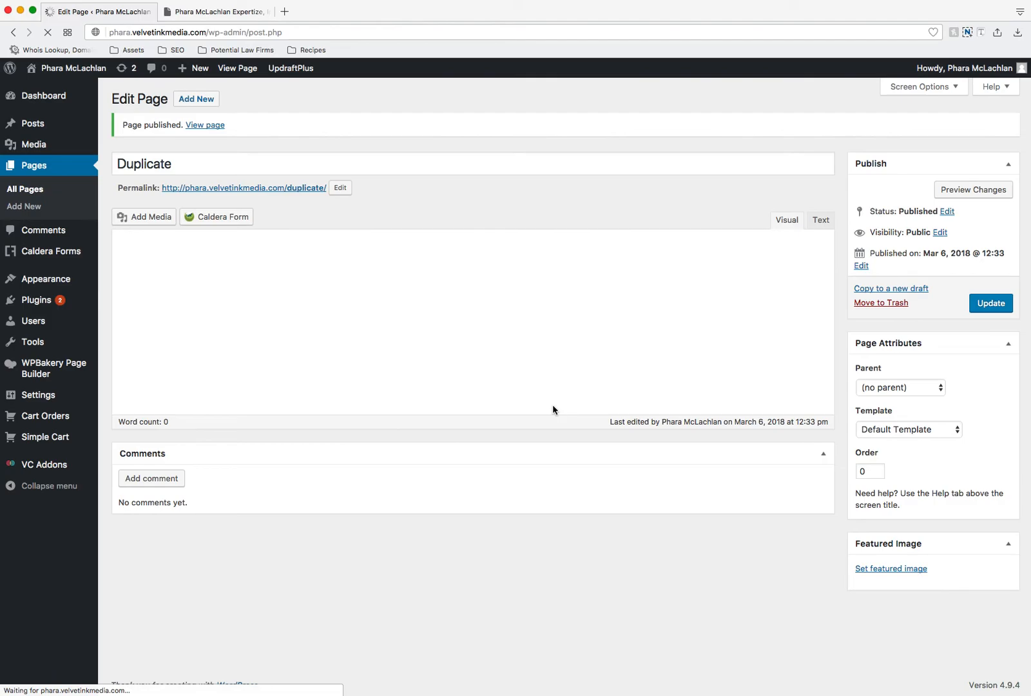
pyautogui.scroll(-2, 391, 283)
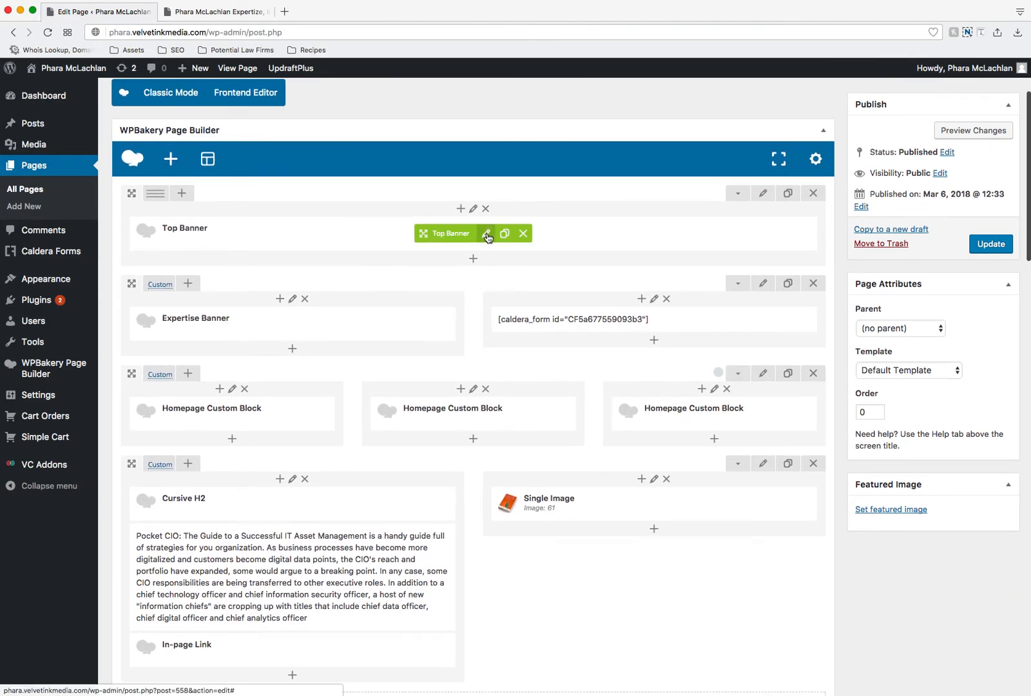
pyautogui.moveTo(268, 315)
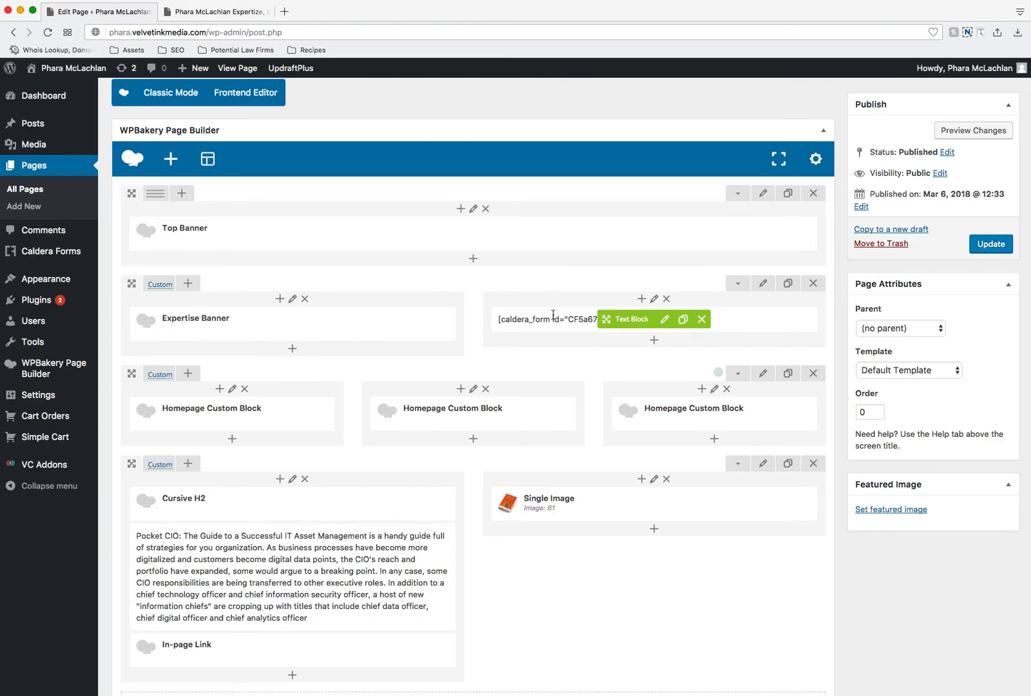
pyautogui.scroll(-4, 536, 346)
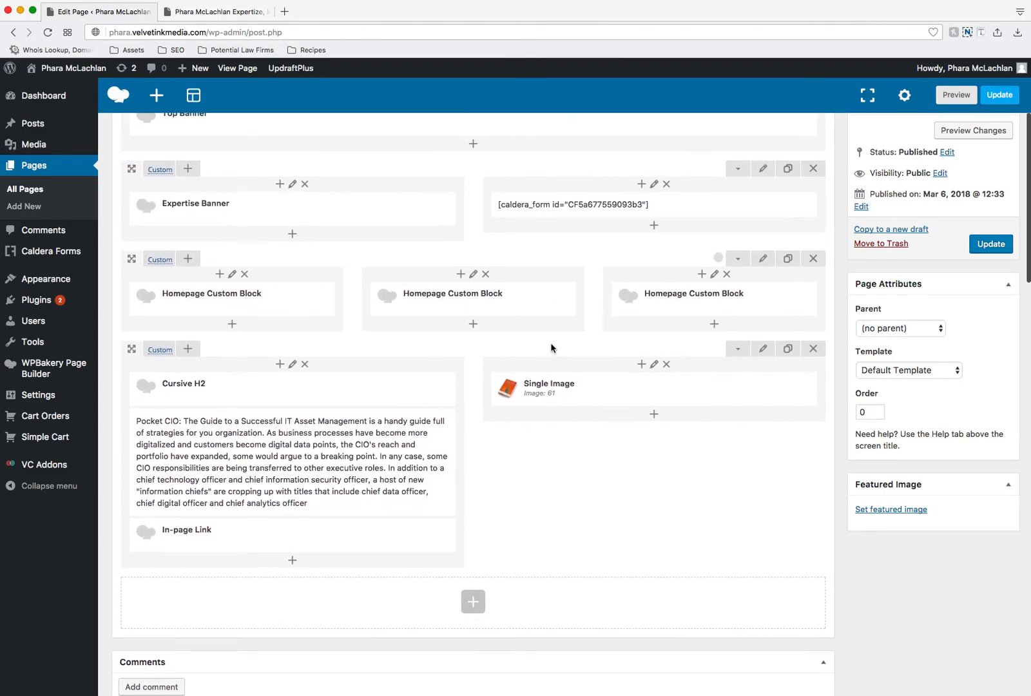
pyautogui.scroll(8, 551, 343)
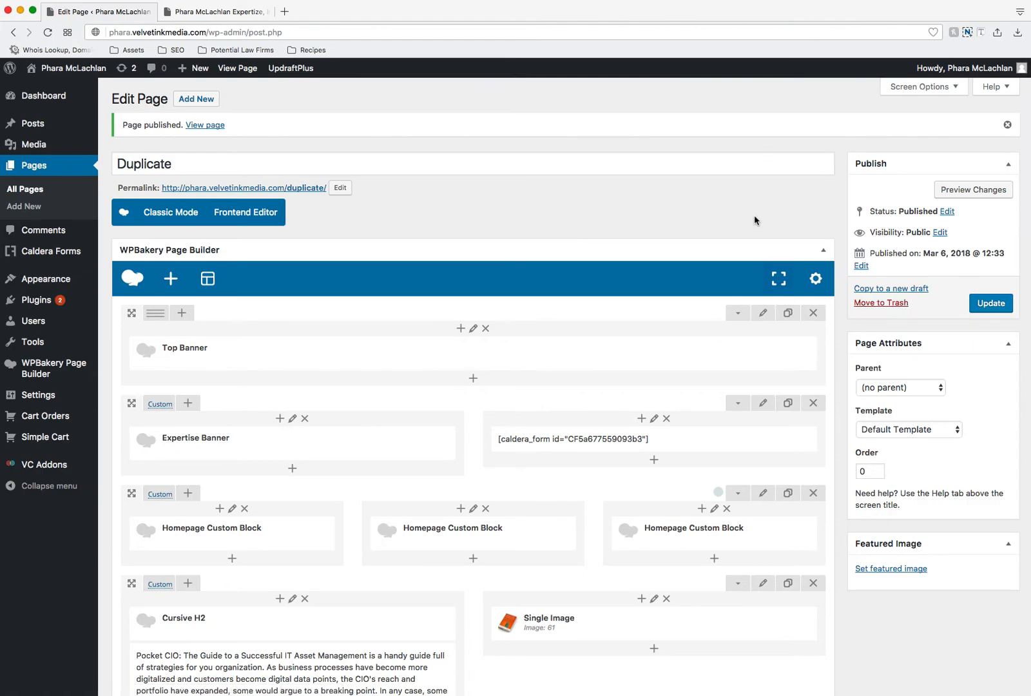
# Step: Move the Duplicate page to the trash and delete it permanently, returning to the list of all pages
pyautogui.click(875, 304)
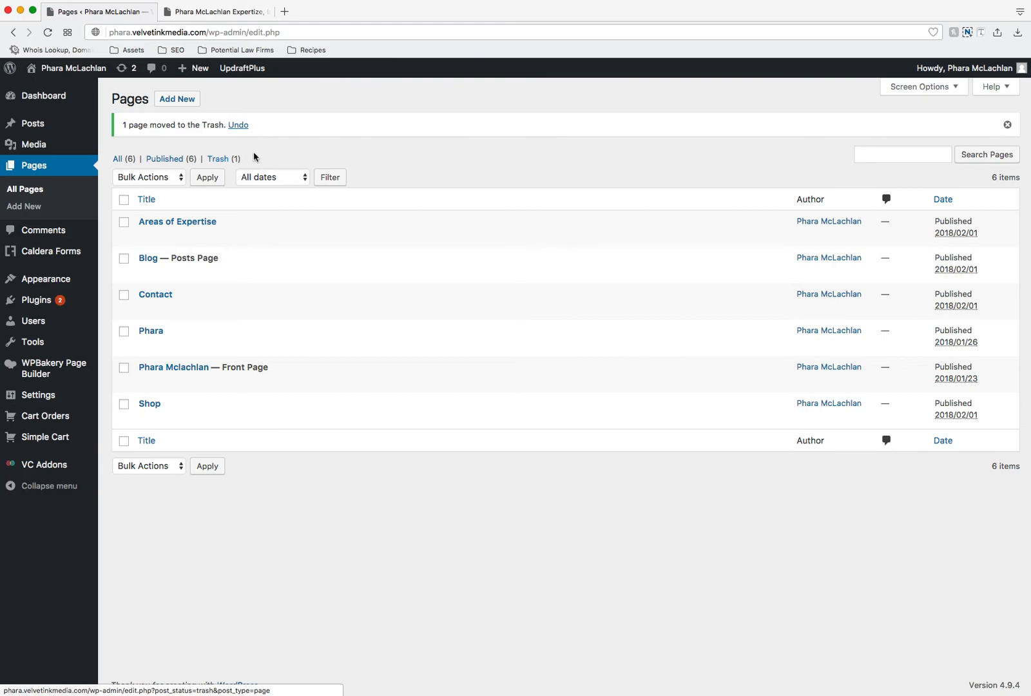
pyautogui.click(216, 160)
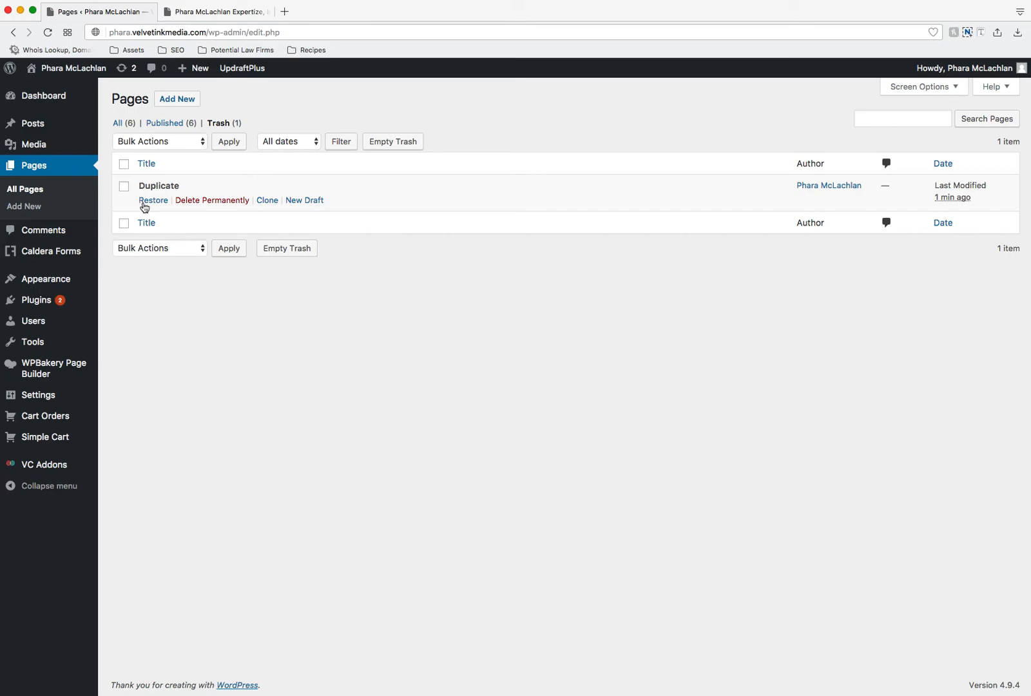
pyautogui.click(214, 201)
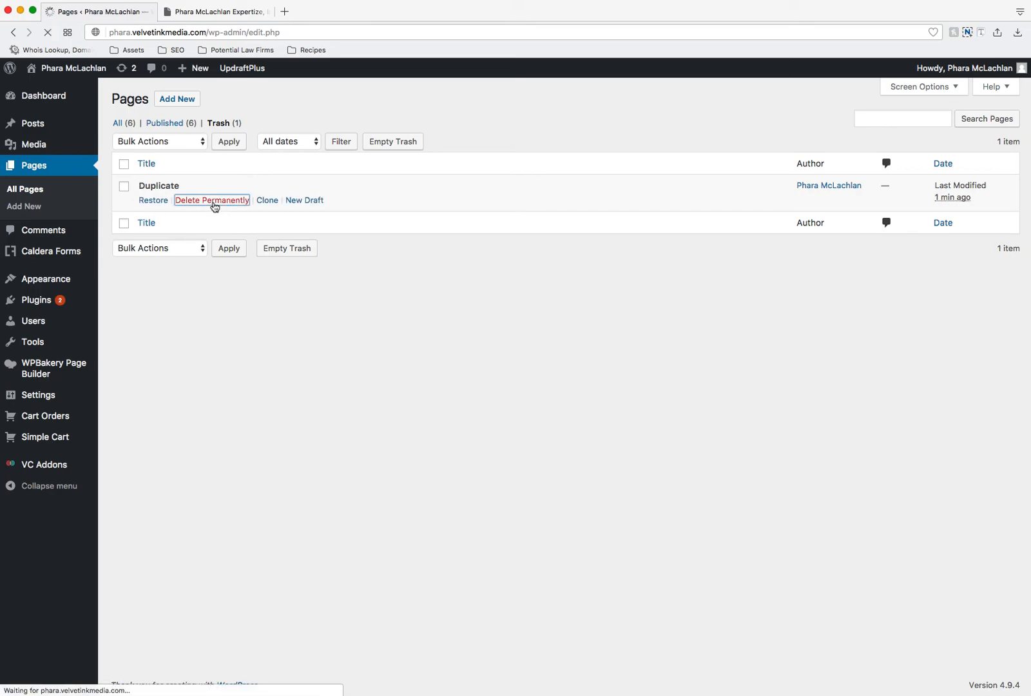
pyautogui.click(37, 191)
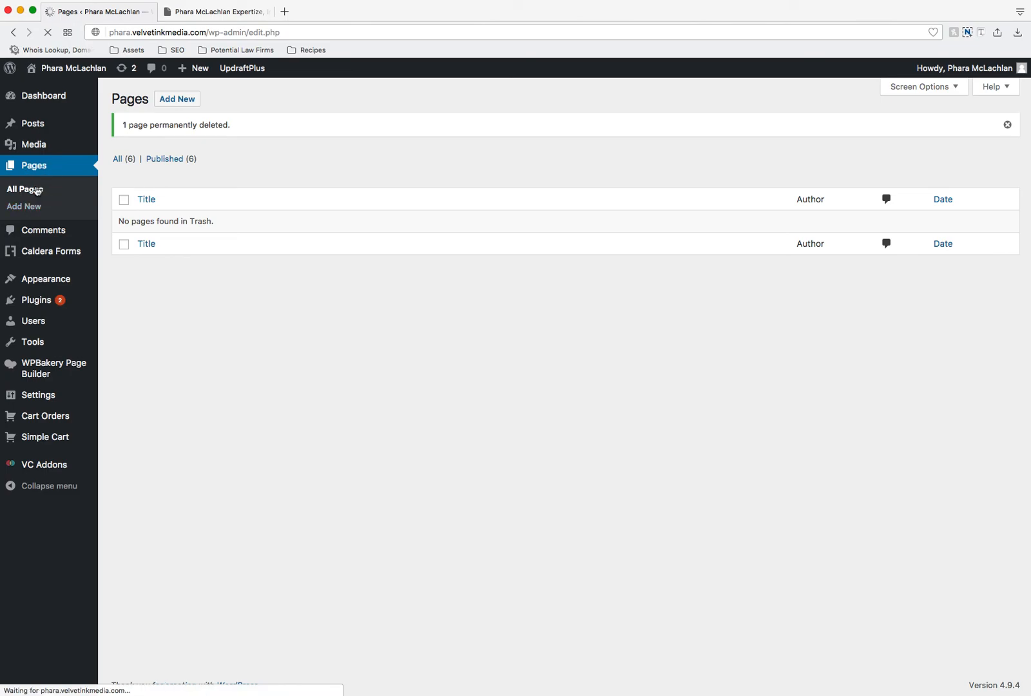